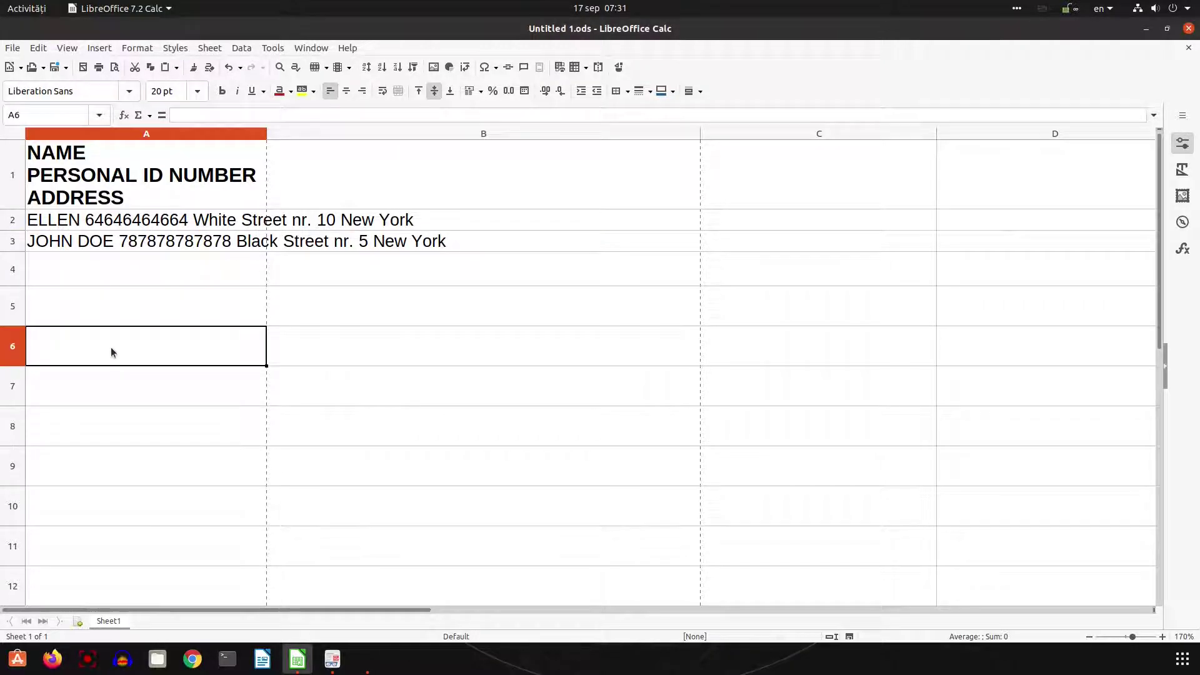
- Look over the entry cells and the three-line header A1, then select A2
scroll(85, 335, "up", 1, "ctrl")
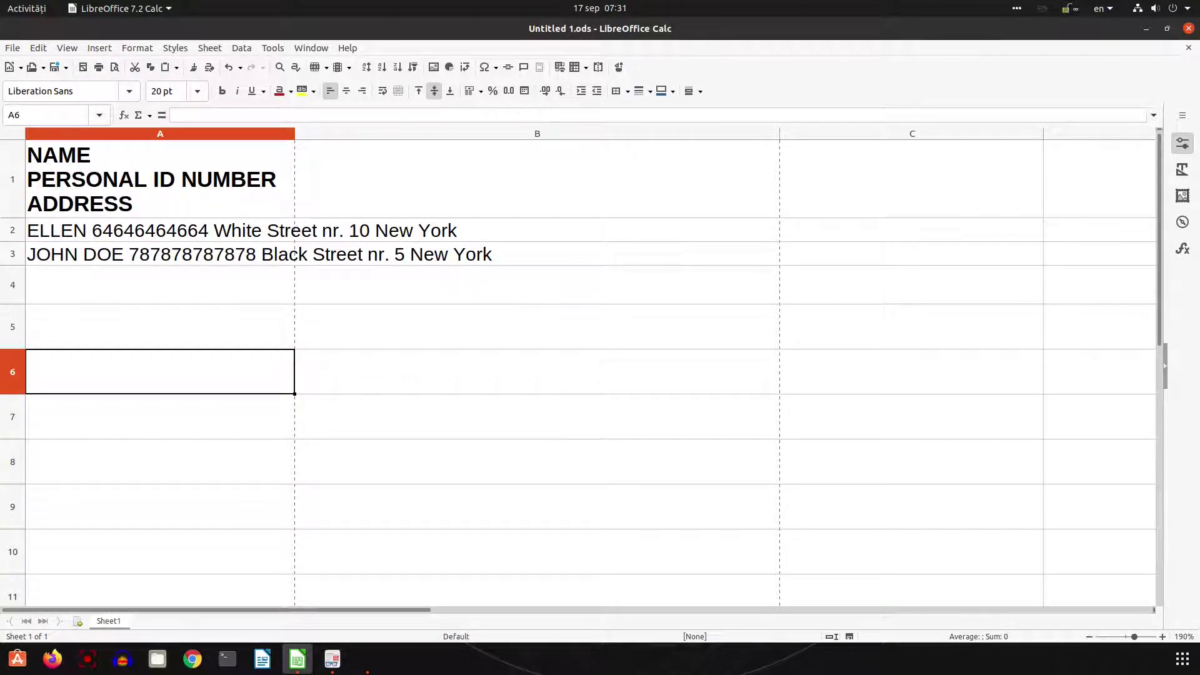
left_click_drag(254, 256, 248, 241)
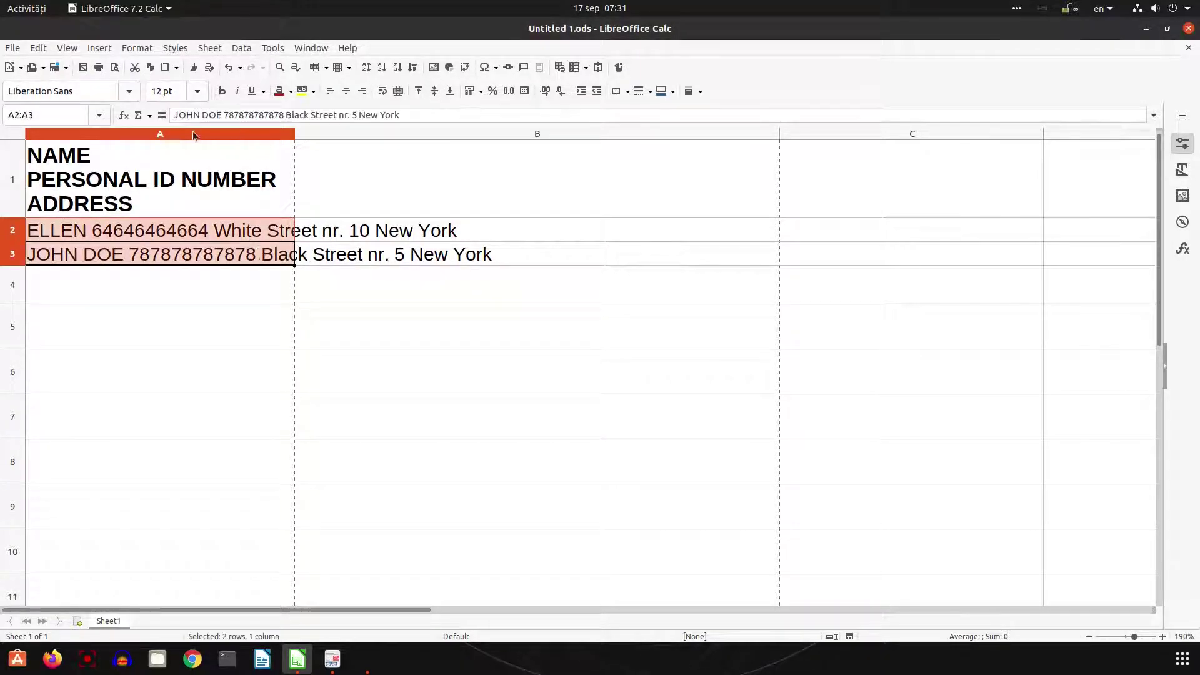
left_click(68, 156)
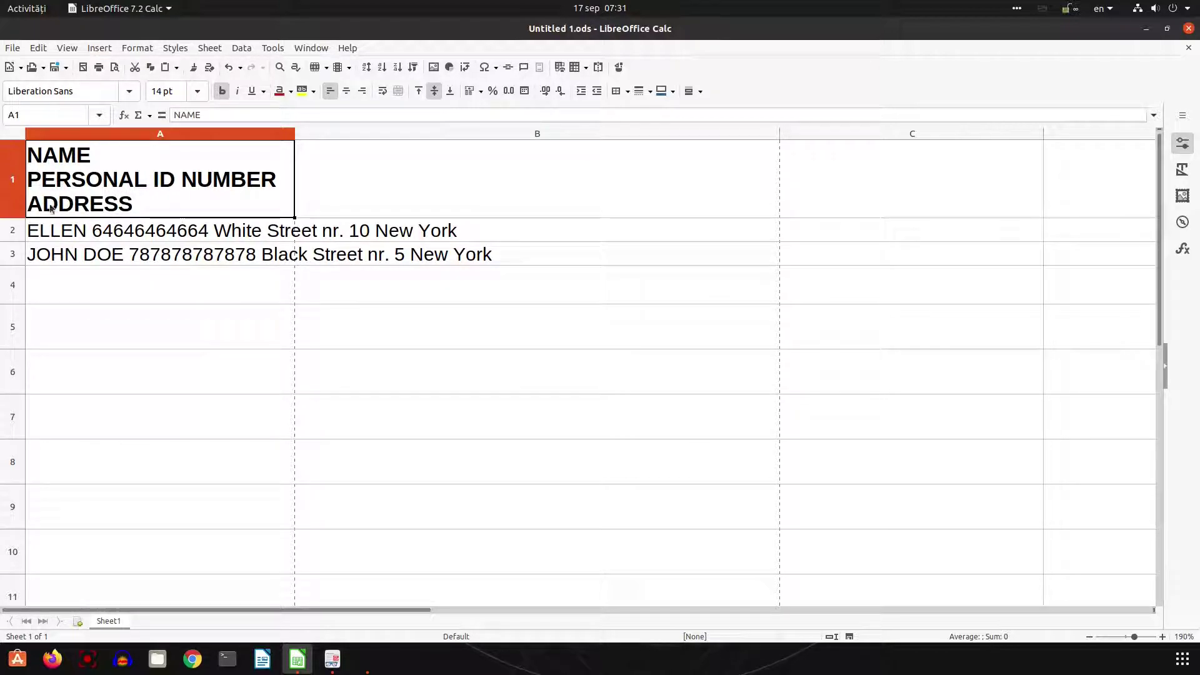
left_click(69, 233)
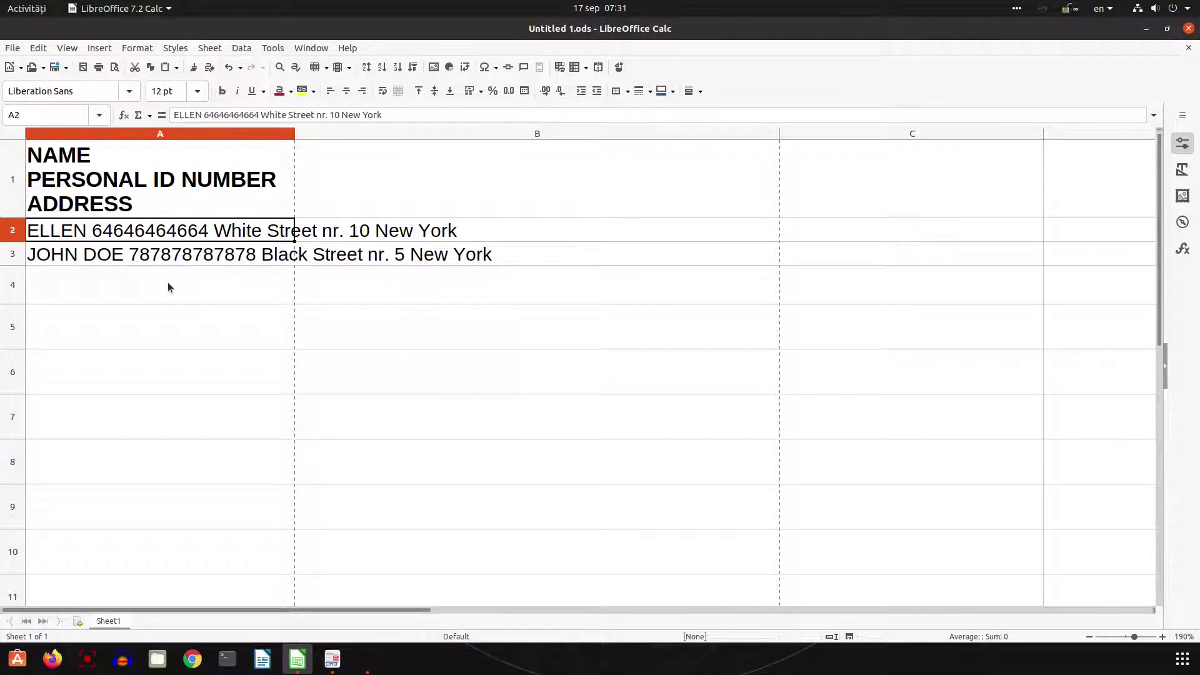
- Split A2 into three lines: ELLEN, its ID number, and the White Street address
double_click(91, 232)
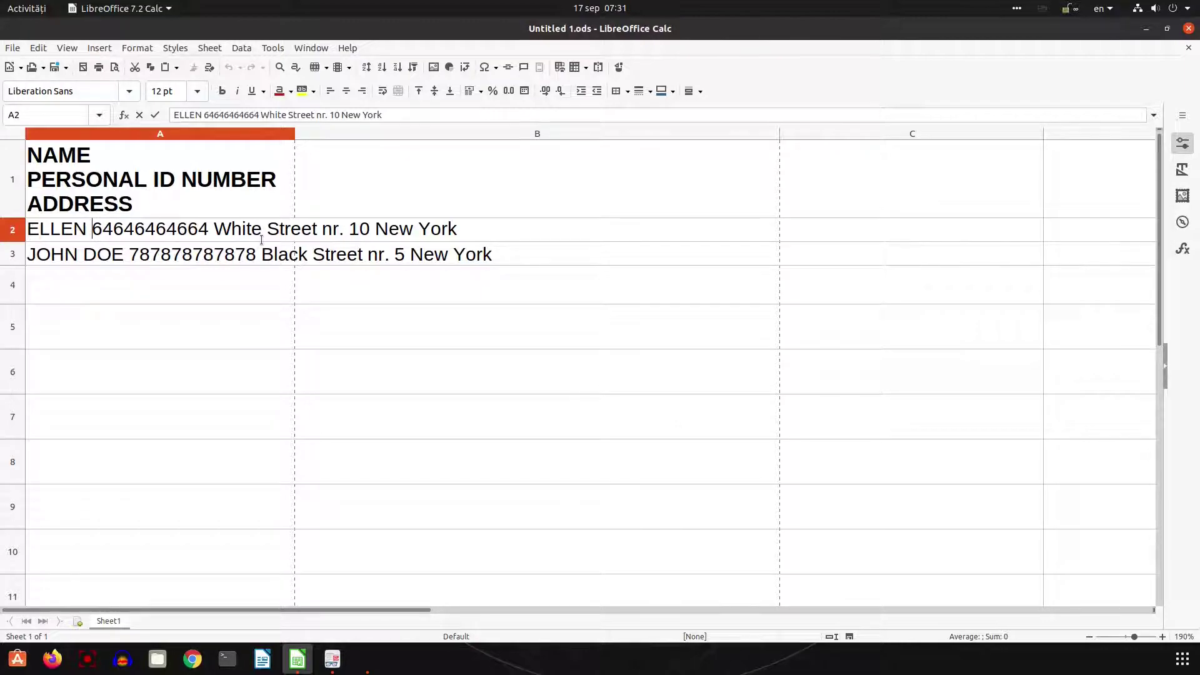
key("BackSpace")
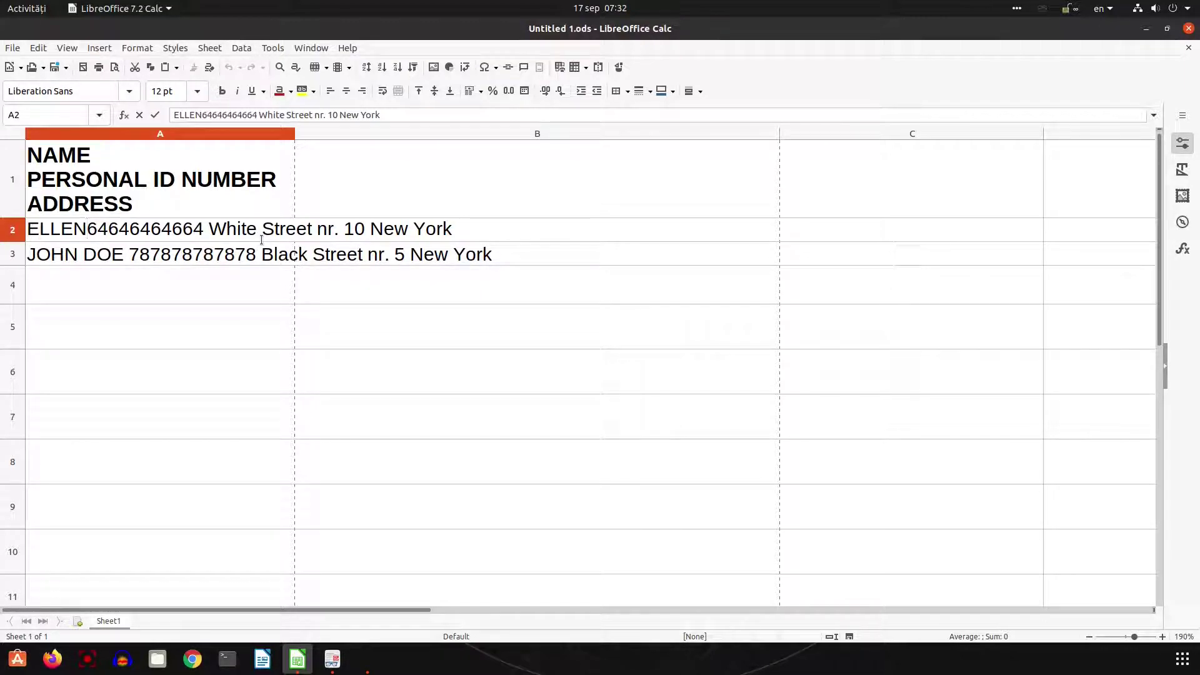
key("ctrl+Return")
key("Right")
key("Right")
key("Right")
key("Right")
key("Right")
key("Right")
key("Right")
key("Right")
key("Right")
key("Right")
key("Right")
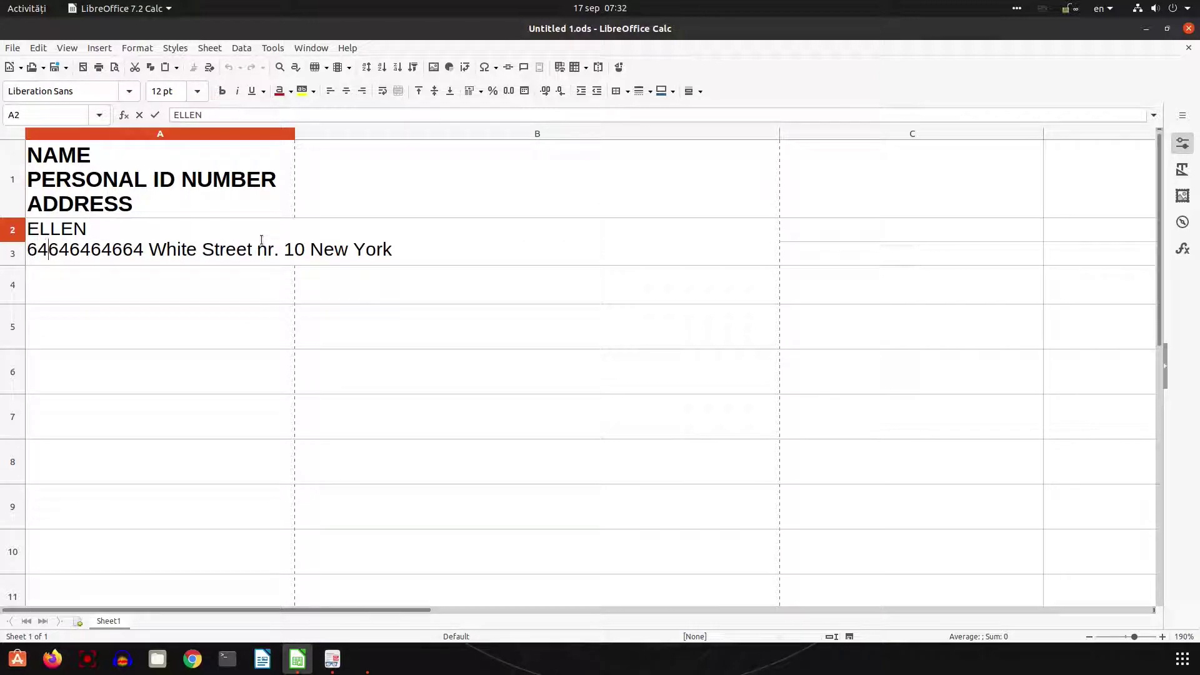
key("Delete")
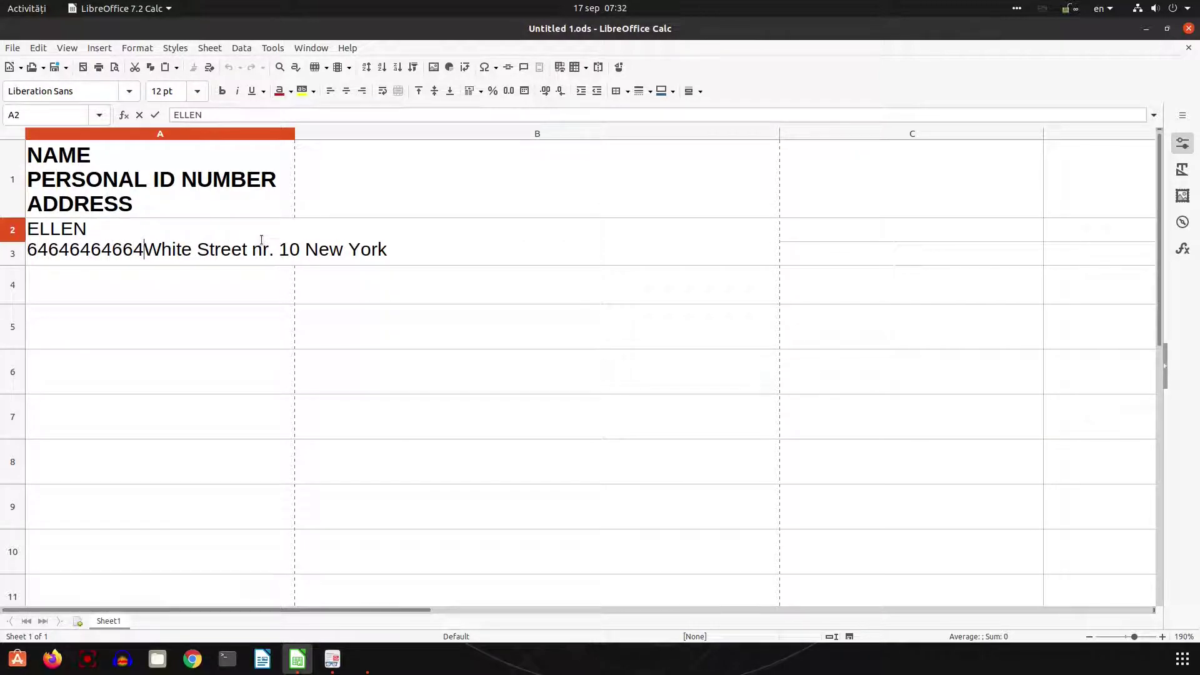
key("ctrl+Return")
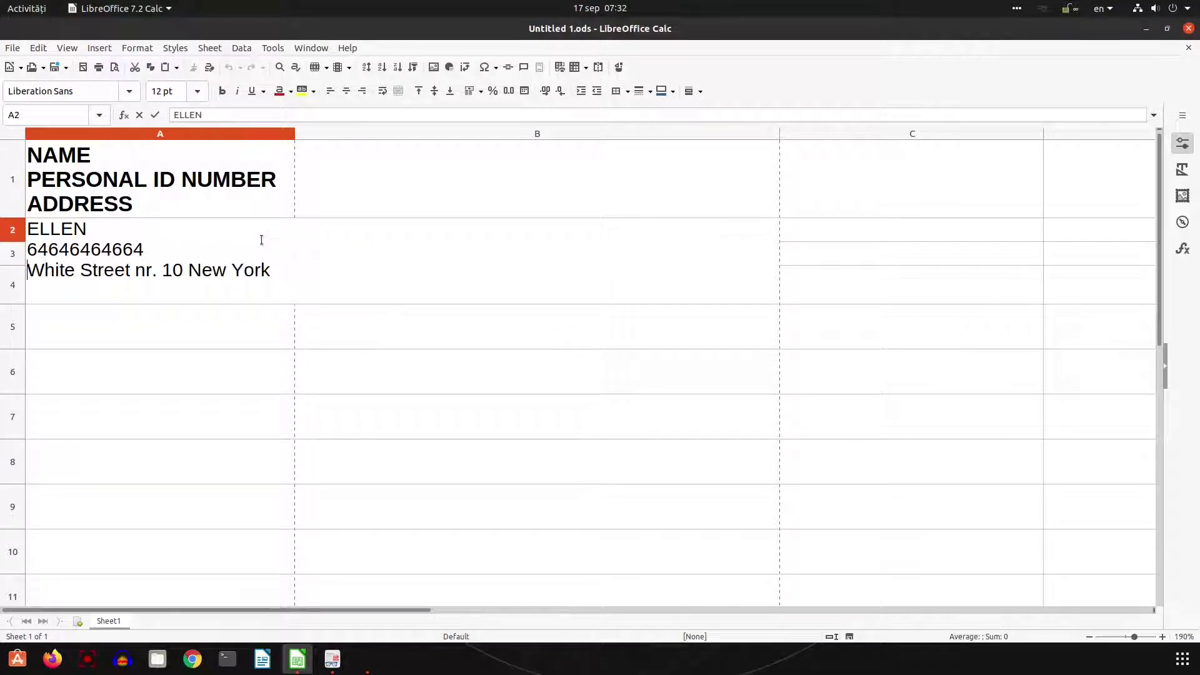
key("Return")
key("Up")
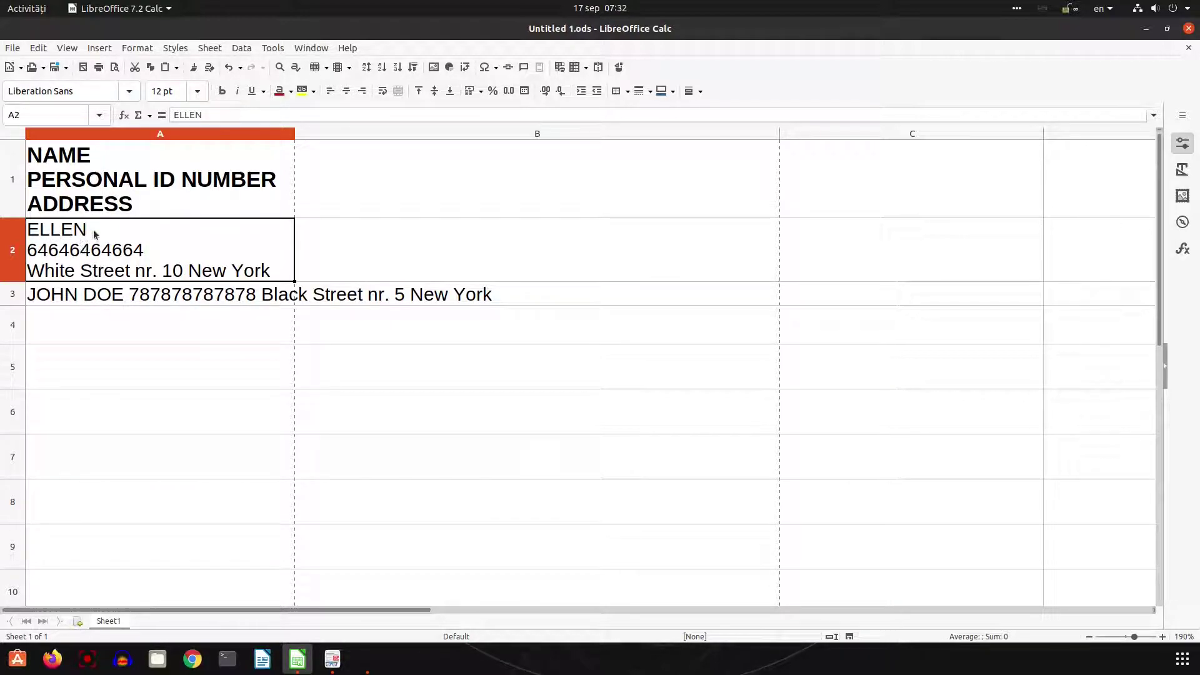
- Split A3 into three lines: JOHN DOE, its ID number, and the Black Street address
left_click(95, 293)
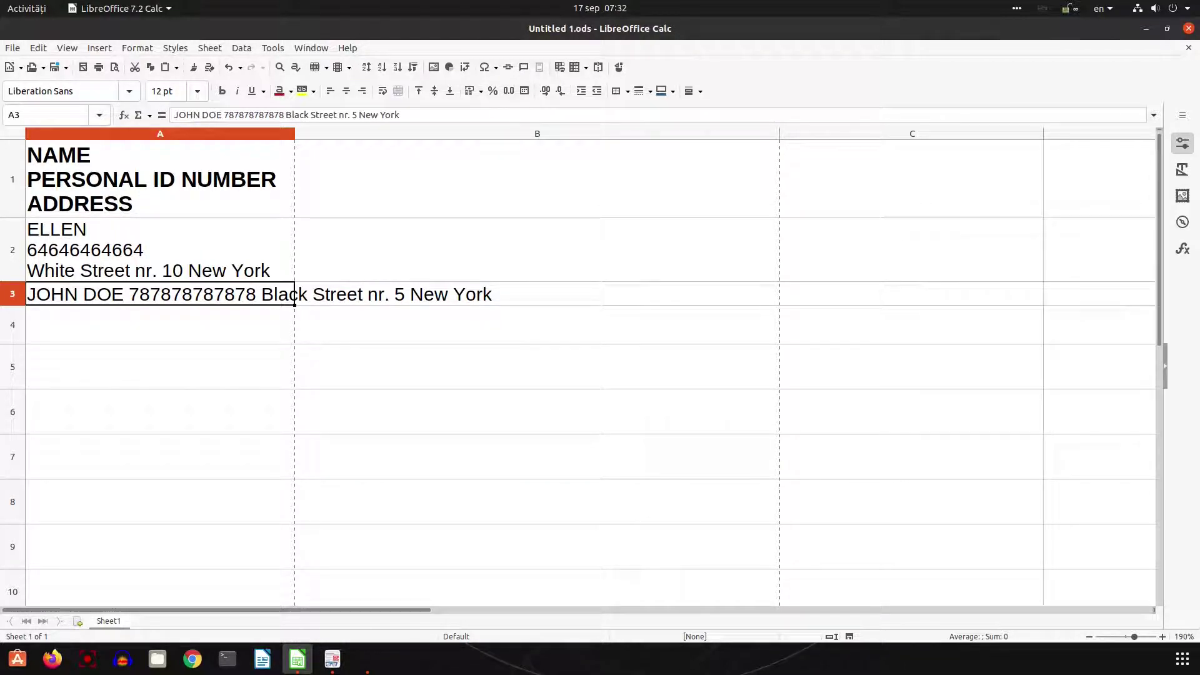
left_click(222, 114)
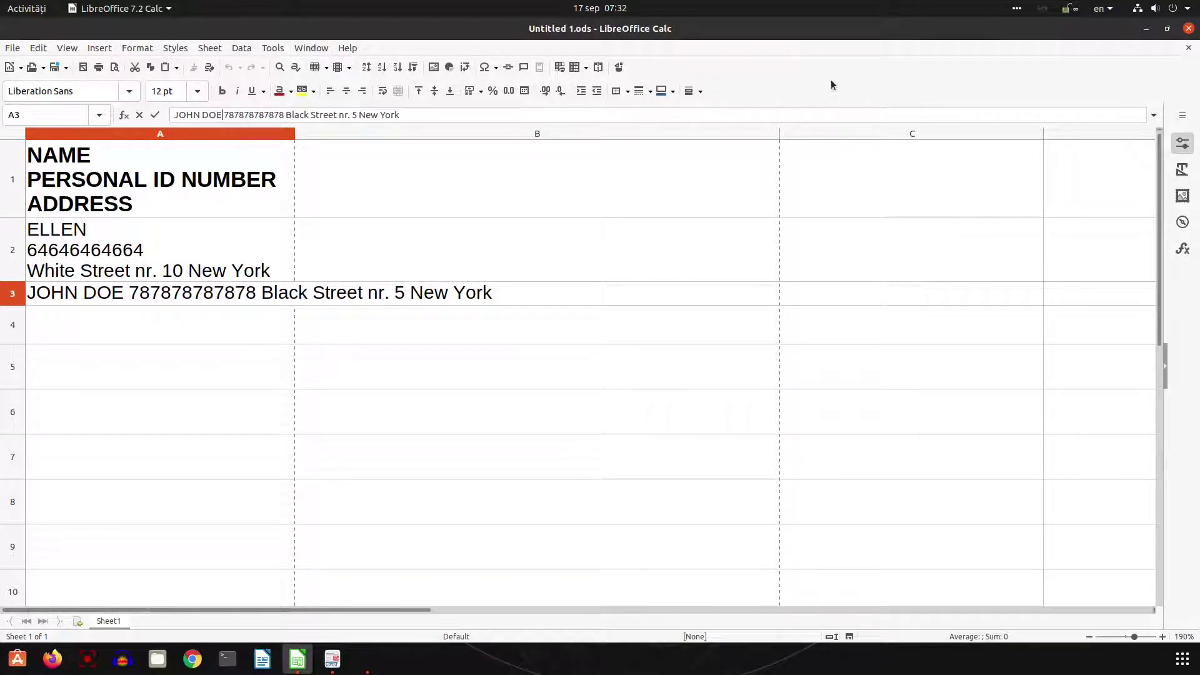
key("Delete")
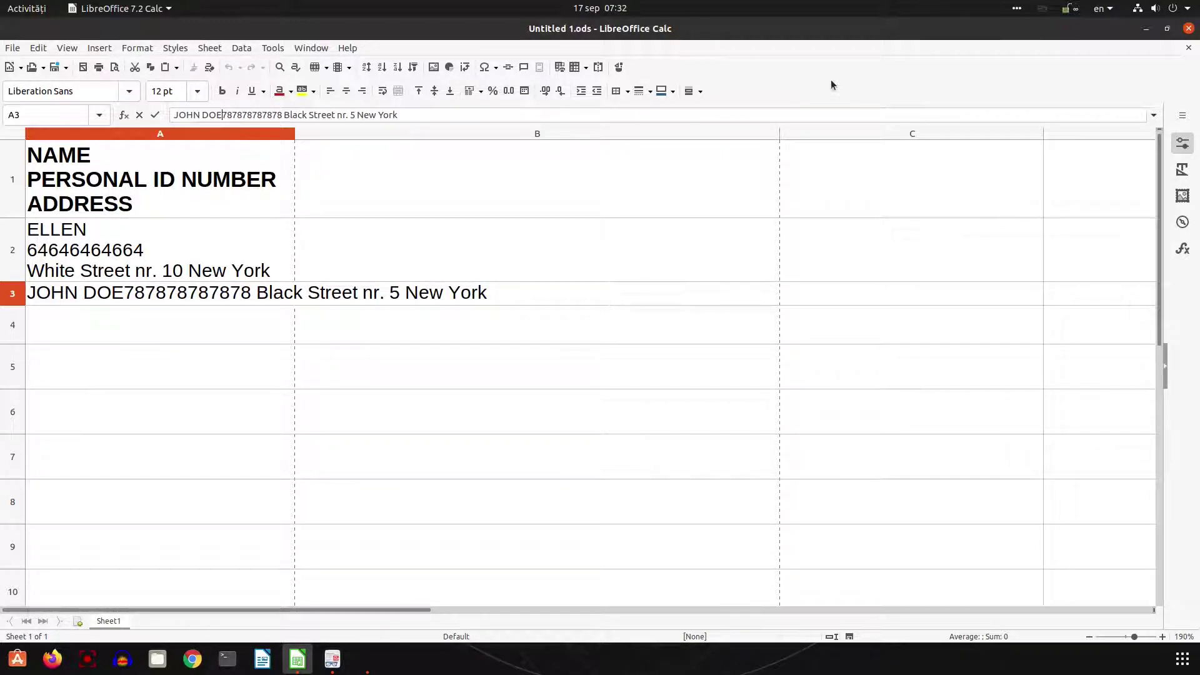
key("ctrl+Return")
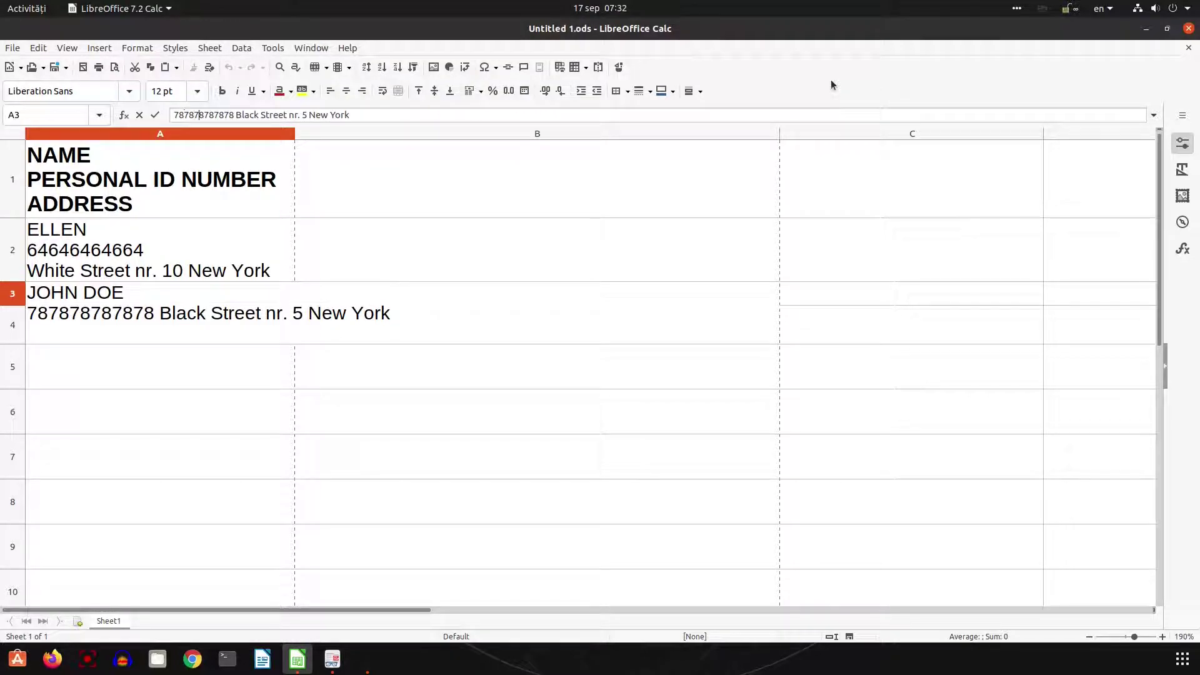
key("Delete")
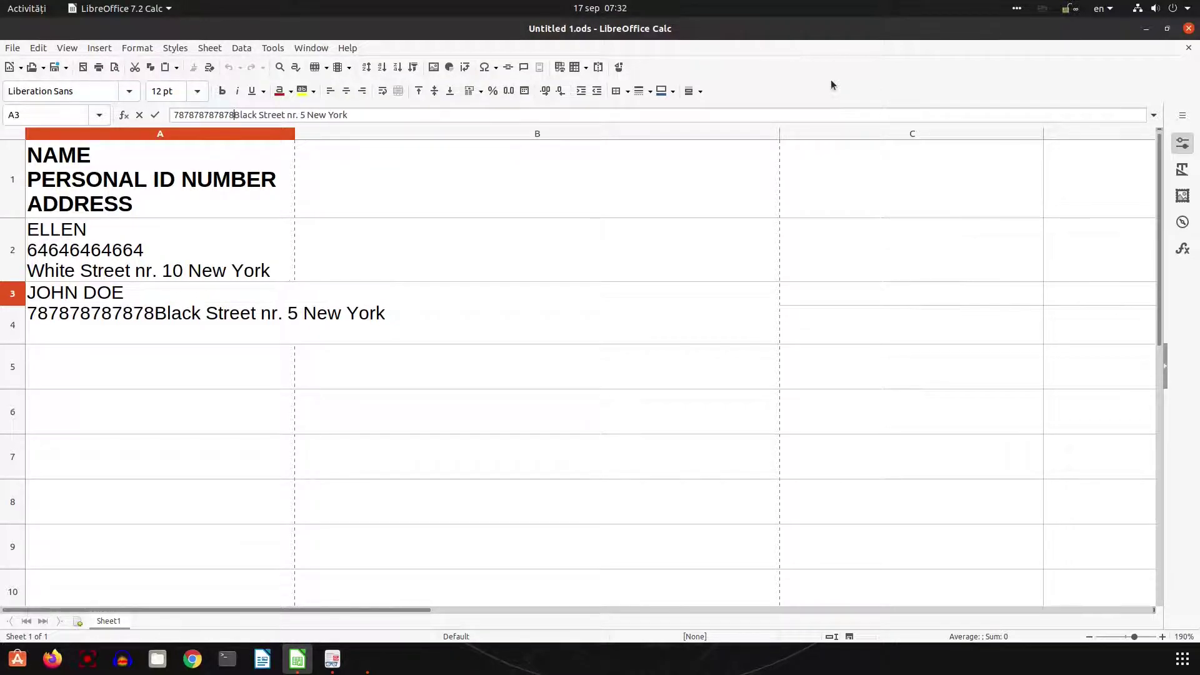
key("ctrl+Return")
key("Return")
key("Up")
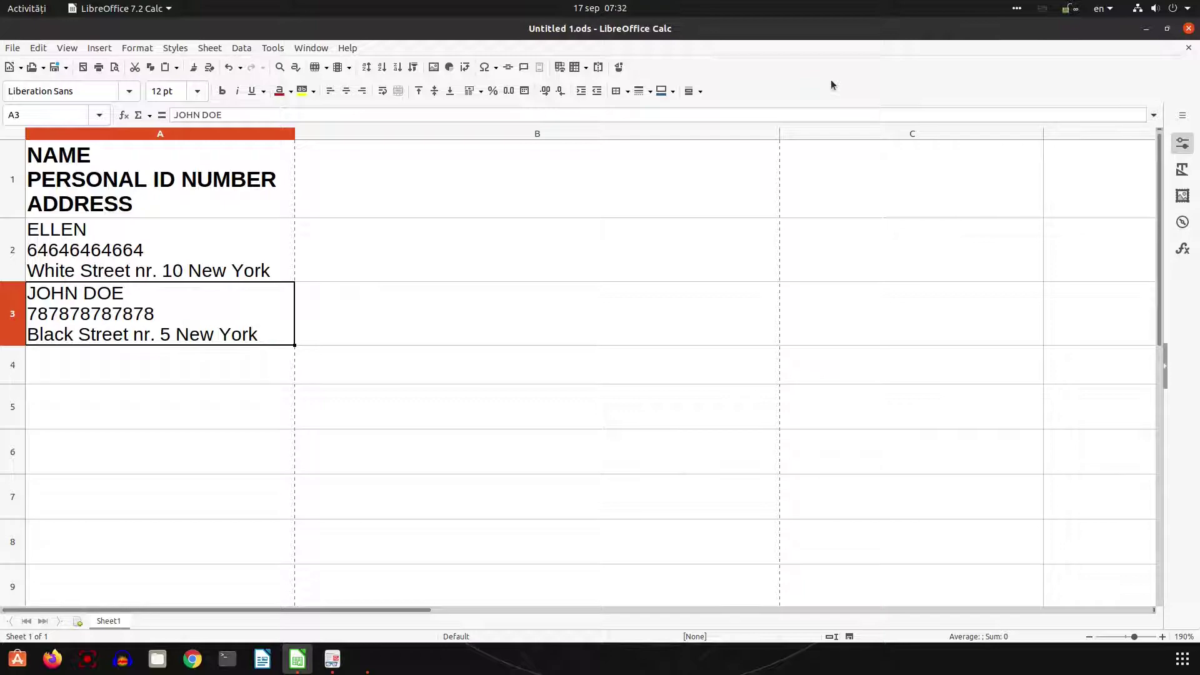
- Review the multi-line text in cells A2 and A3
left_click(203, 245)
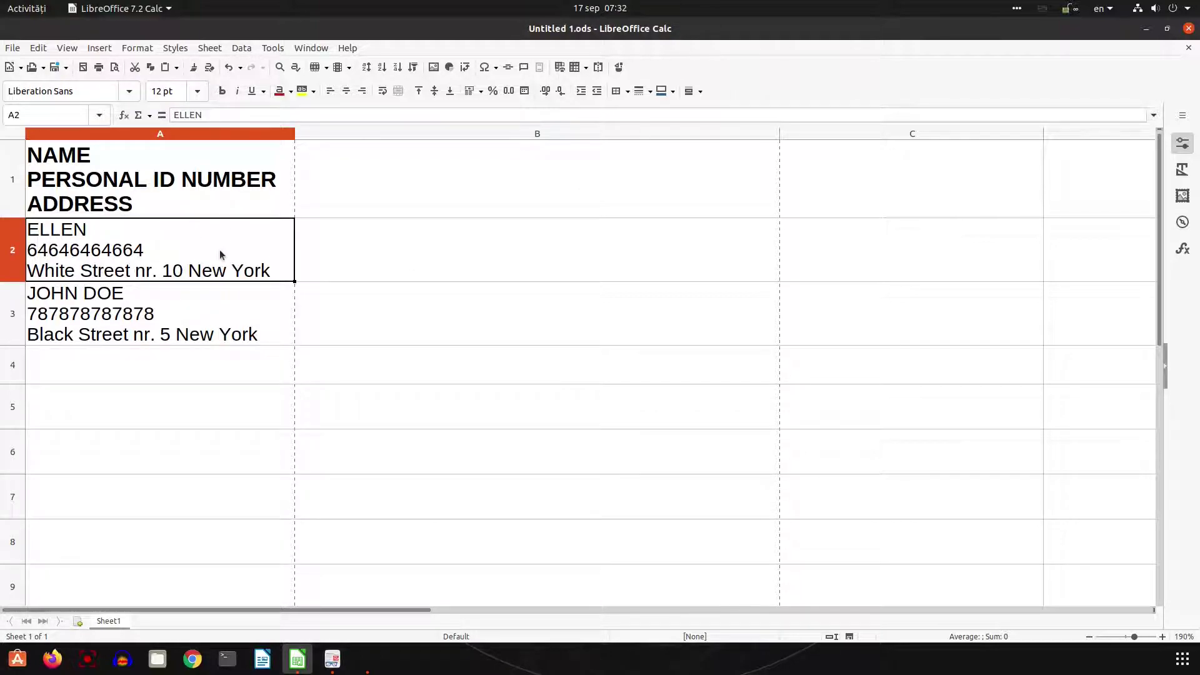
double_click(166, 234)
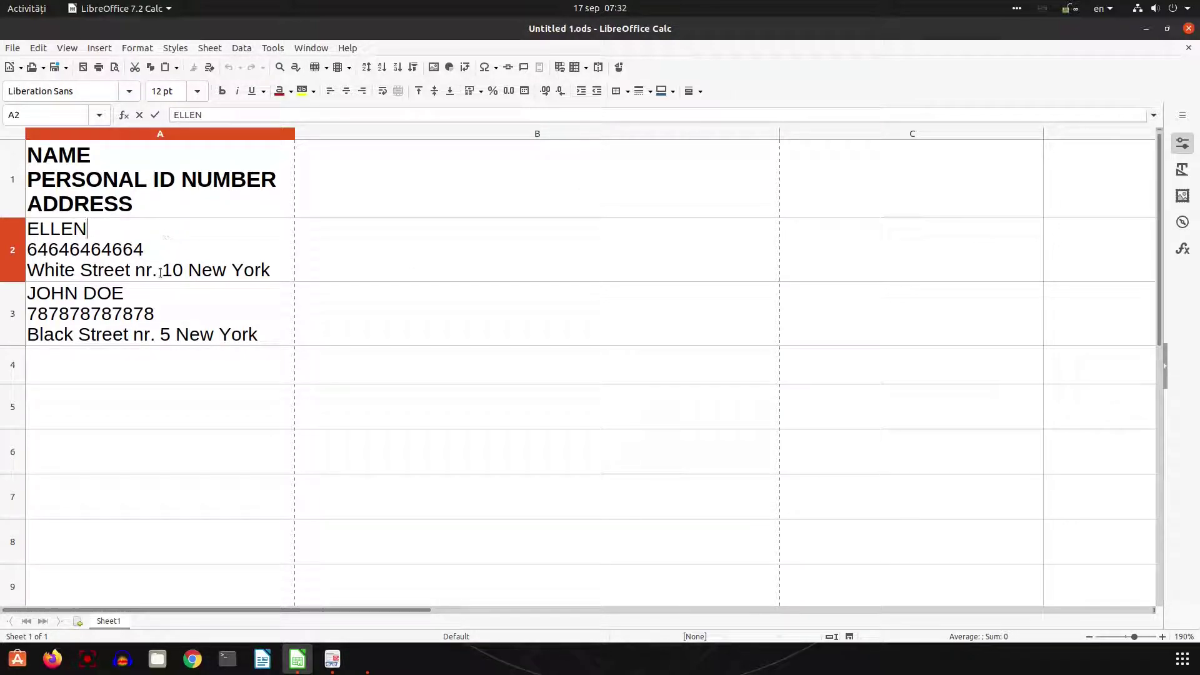
left_click(157, 295)
double_click(157, 293)
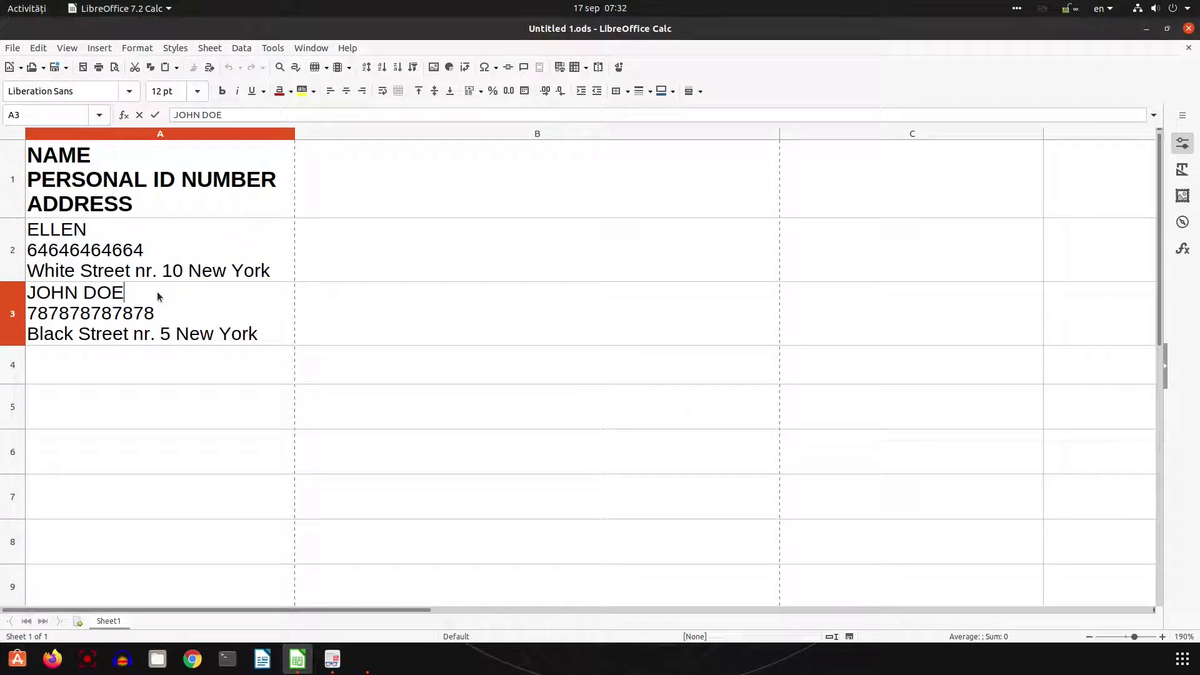
left_click(236, 114)
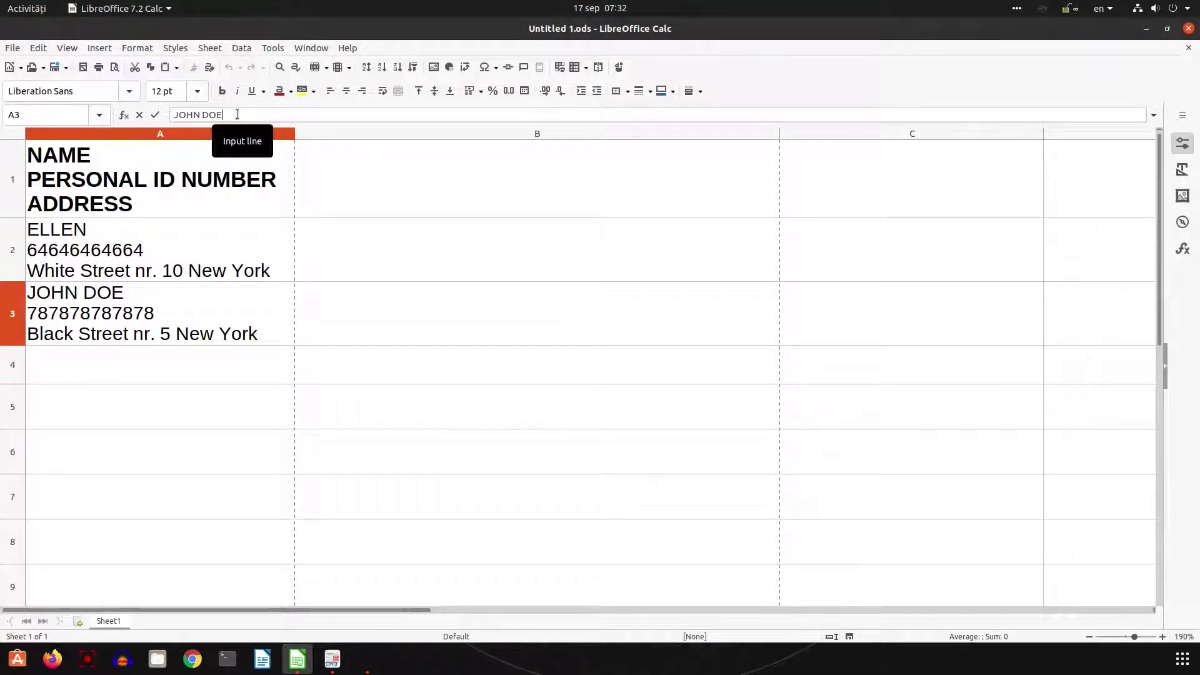
- Enter EMMA in cell A4 and pick up A3's formatting with Clone Formatting
left_click(234, 359)
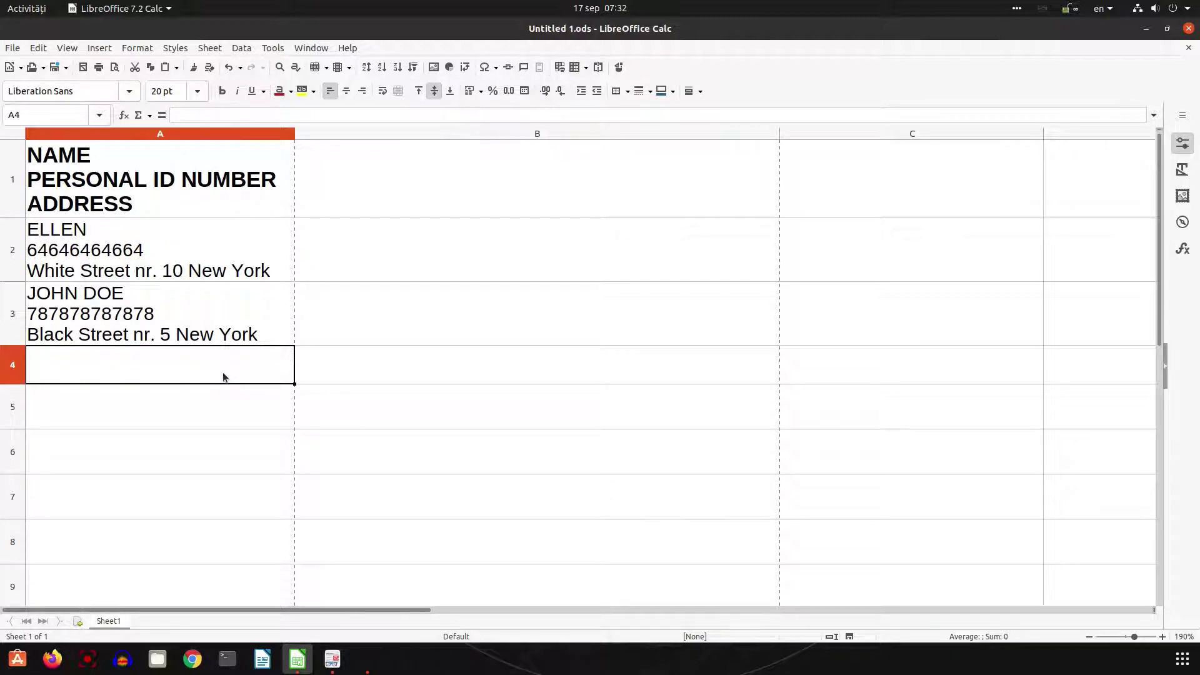
type("E")
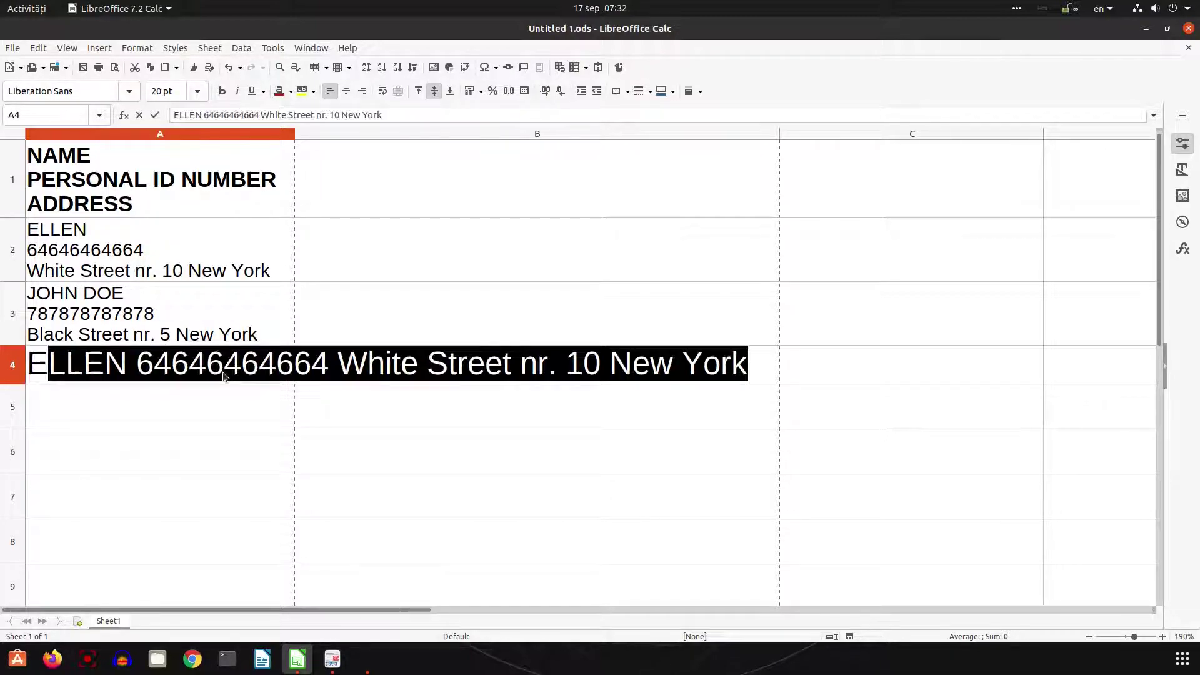
type("MMA")
key("Return")
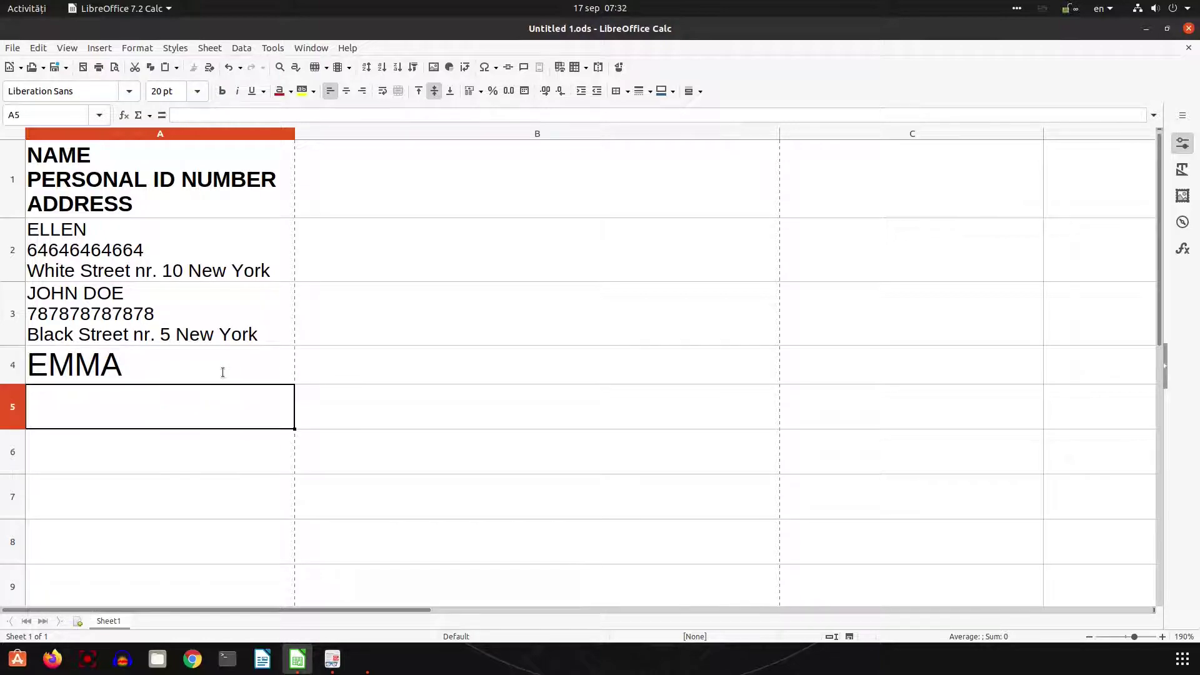
left_click(223, 372)
left_click(159, 297)
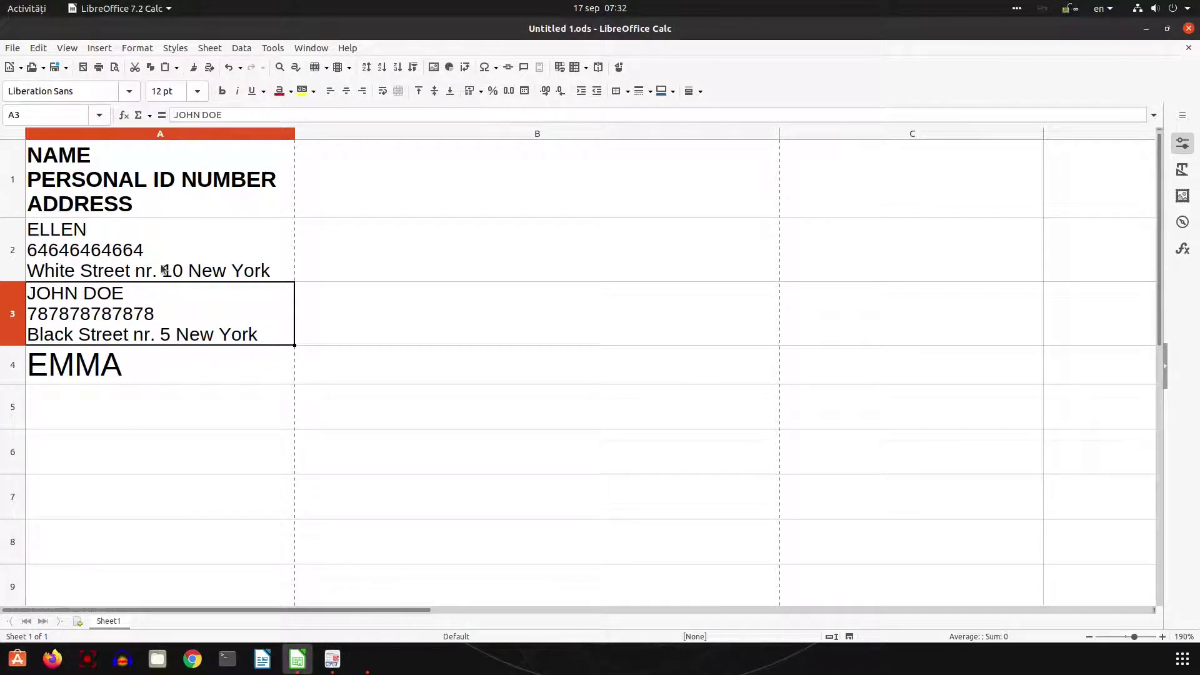
left_click(195, 69)
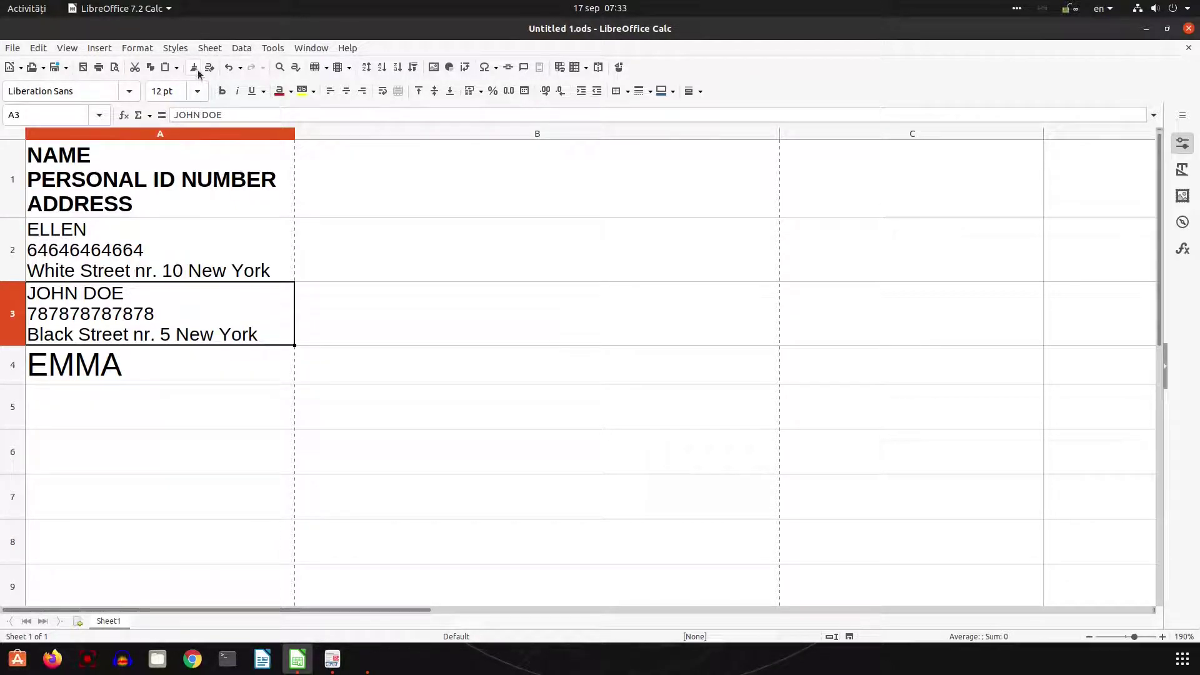
left_click(109, 364)
double_click(108, 360)
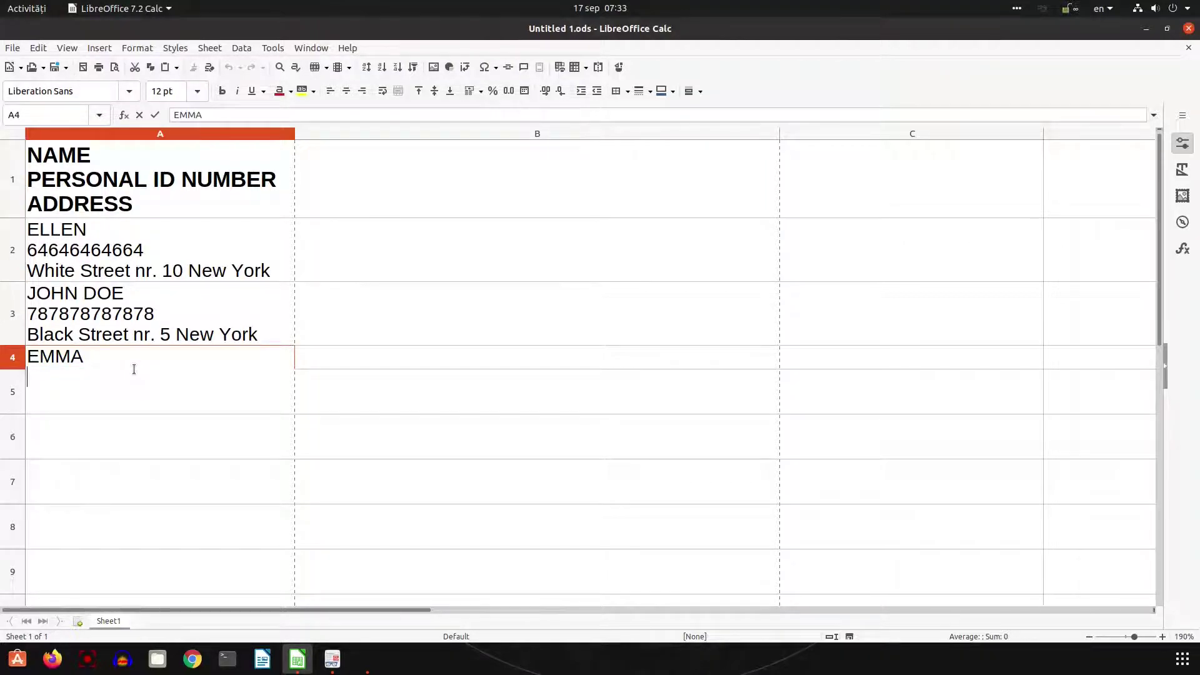
type("1212121212")
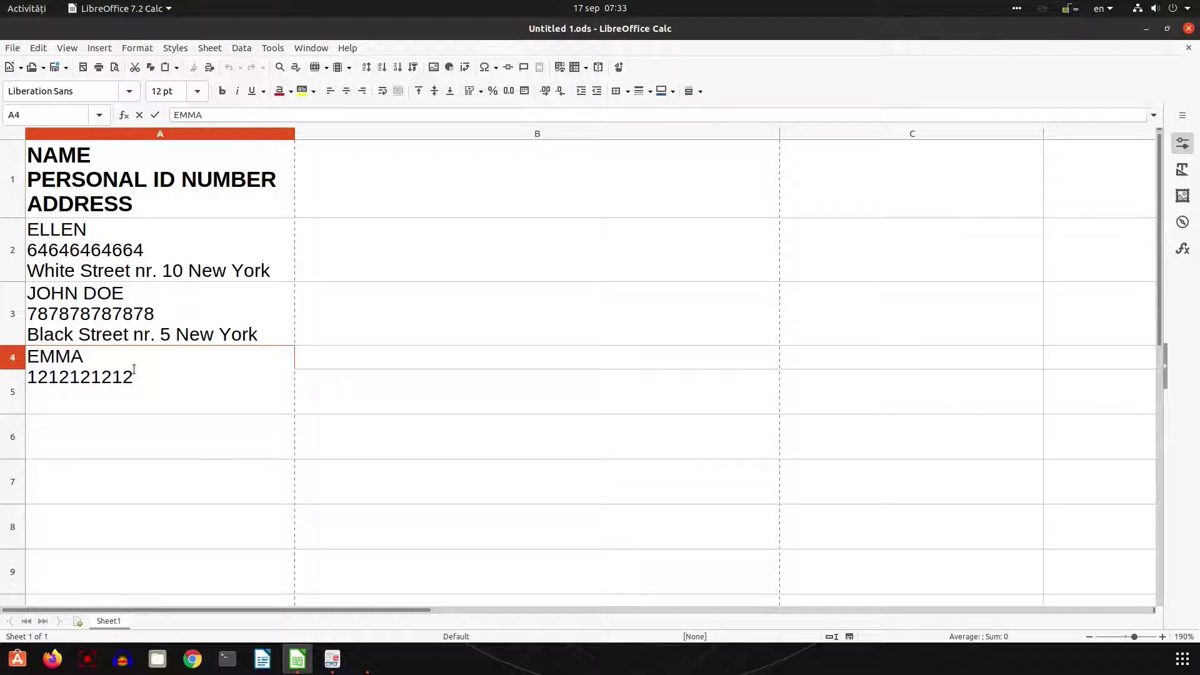
key("ctrl+Return")
type("nnjdnjsndjsnd")
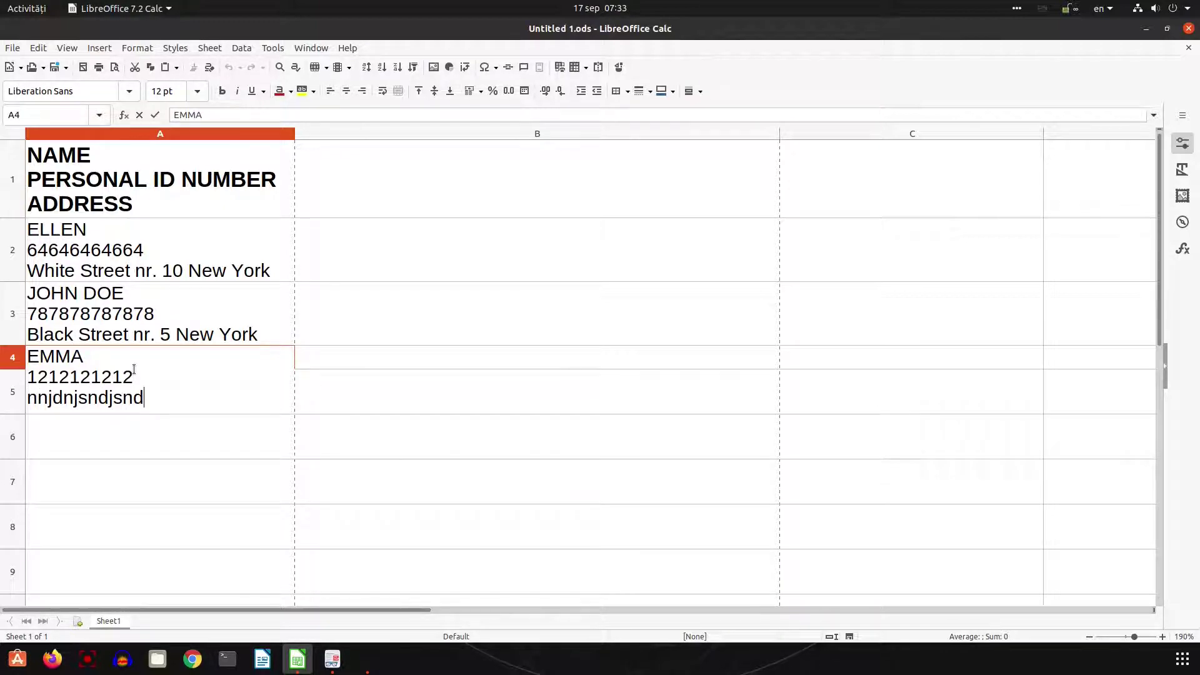
key("Return")
left_click(93, 430)
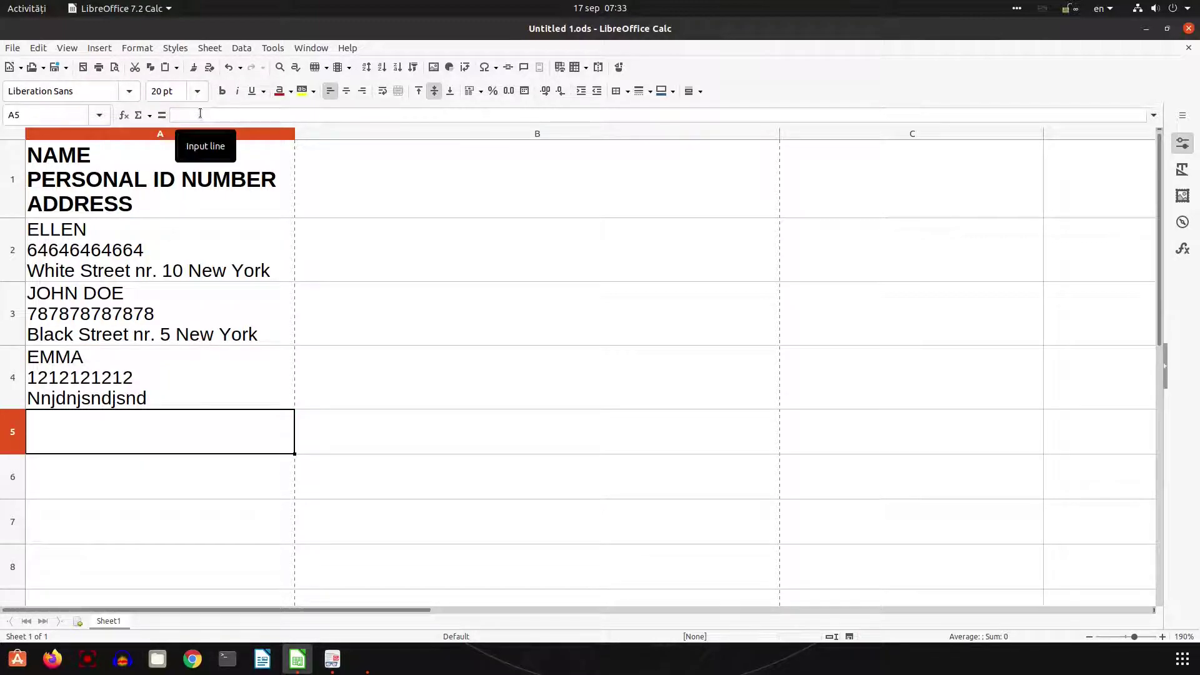
key("Up")
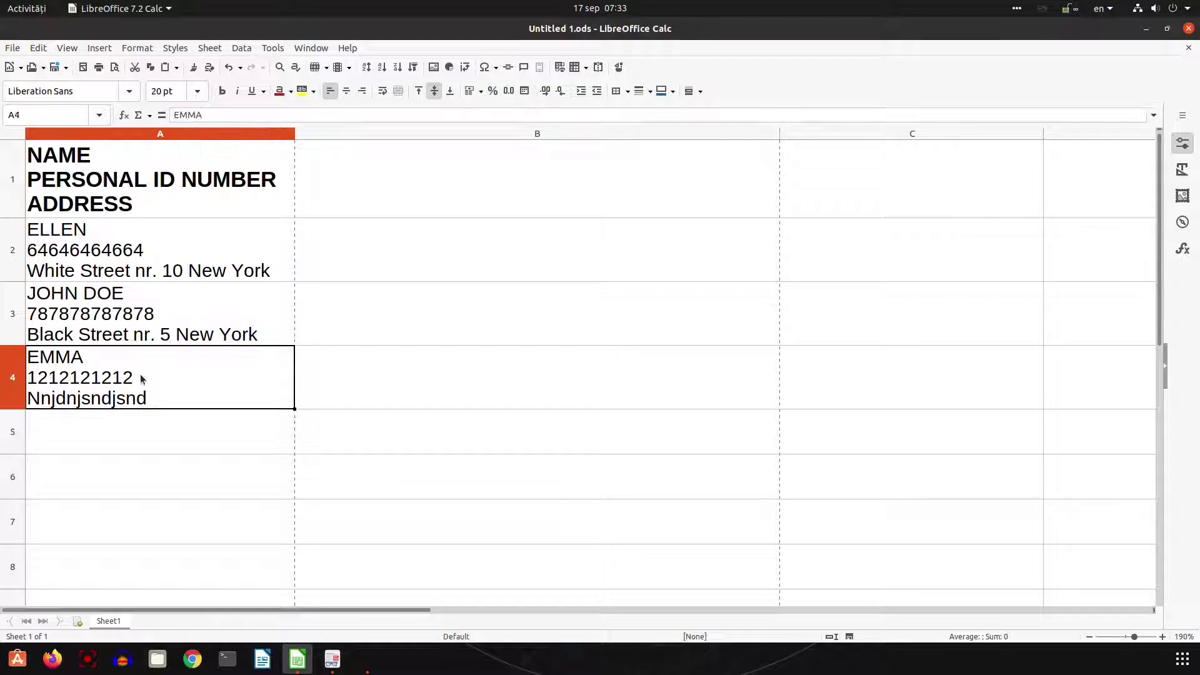
- Clone A4's formatting to A5, enter NAME, 85858585 and address on three lines, fit row 5
left_click(194, 67)
left_click(140, 429)
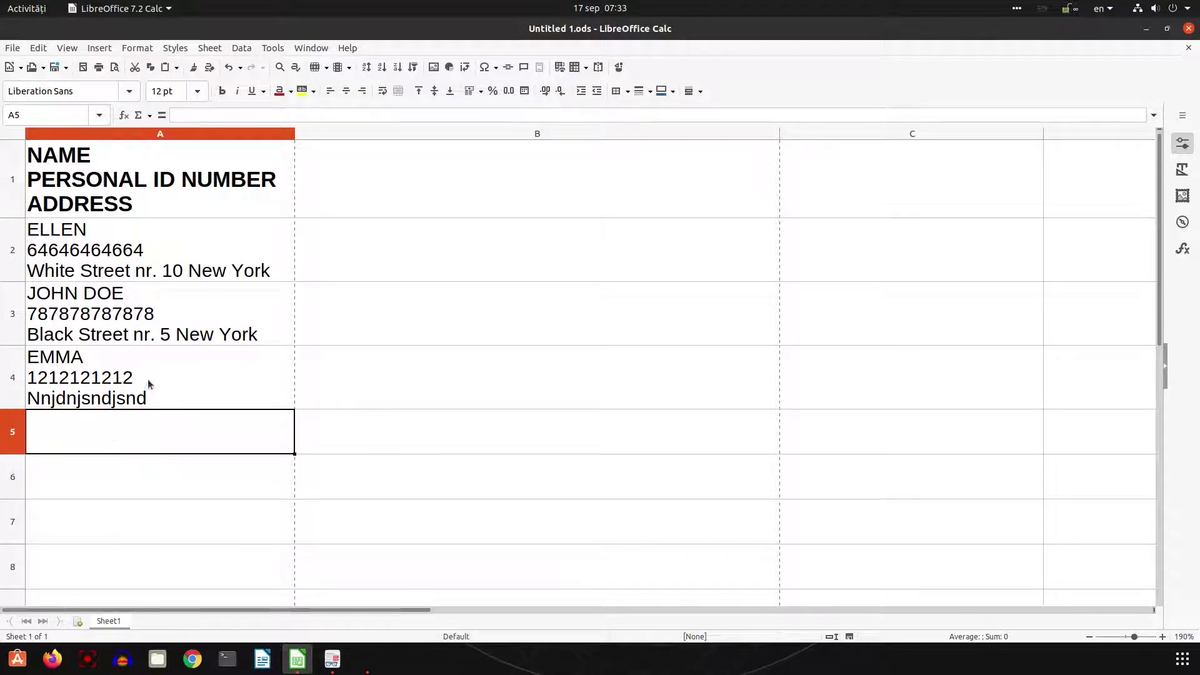
left_click(255, 116)
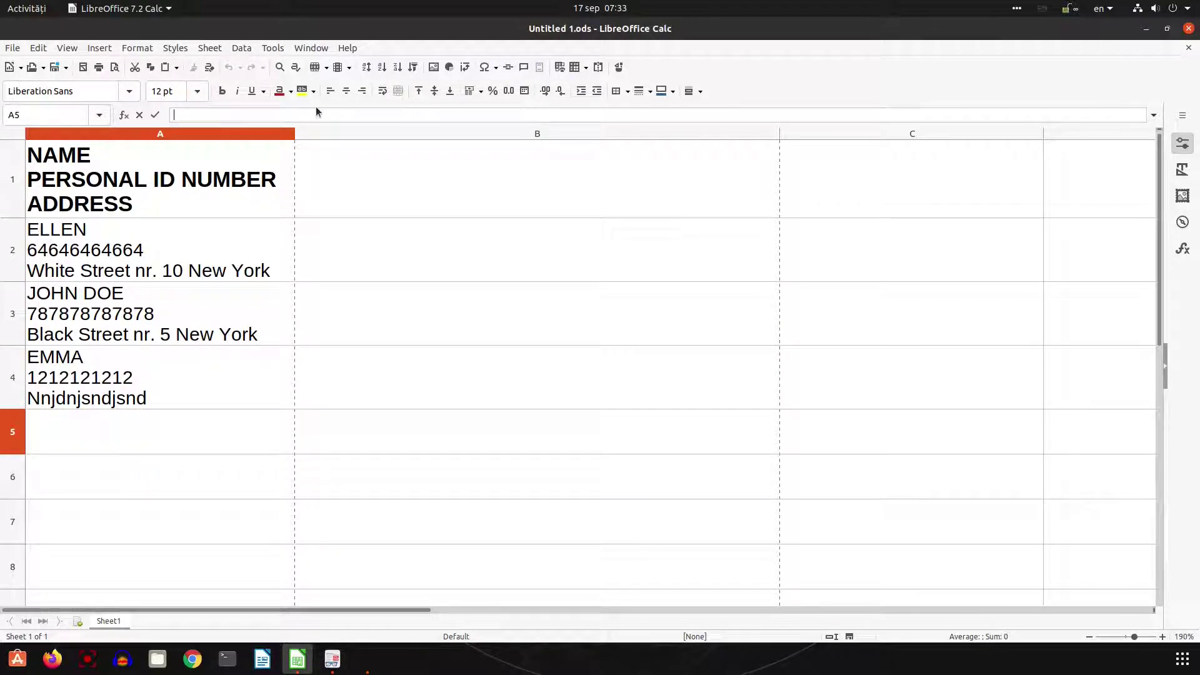
type("NAME")
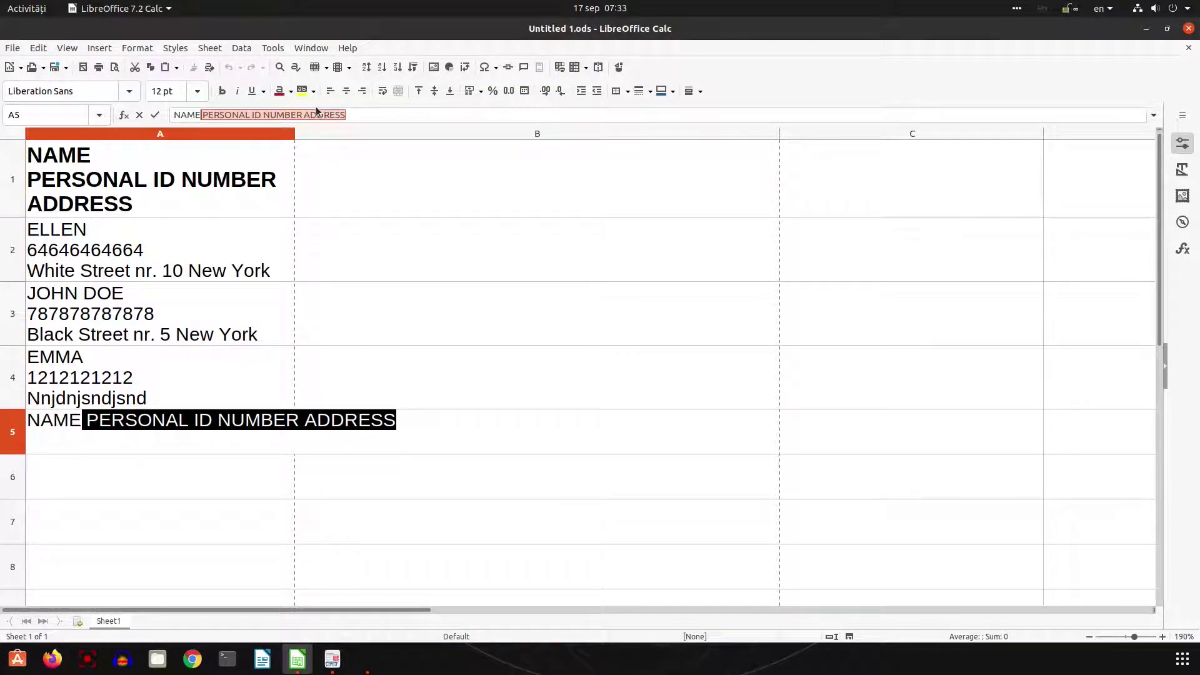
key("Delete")
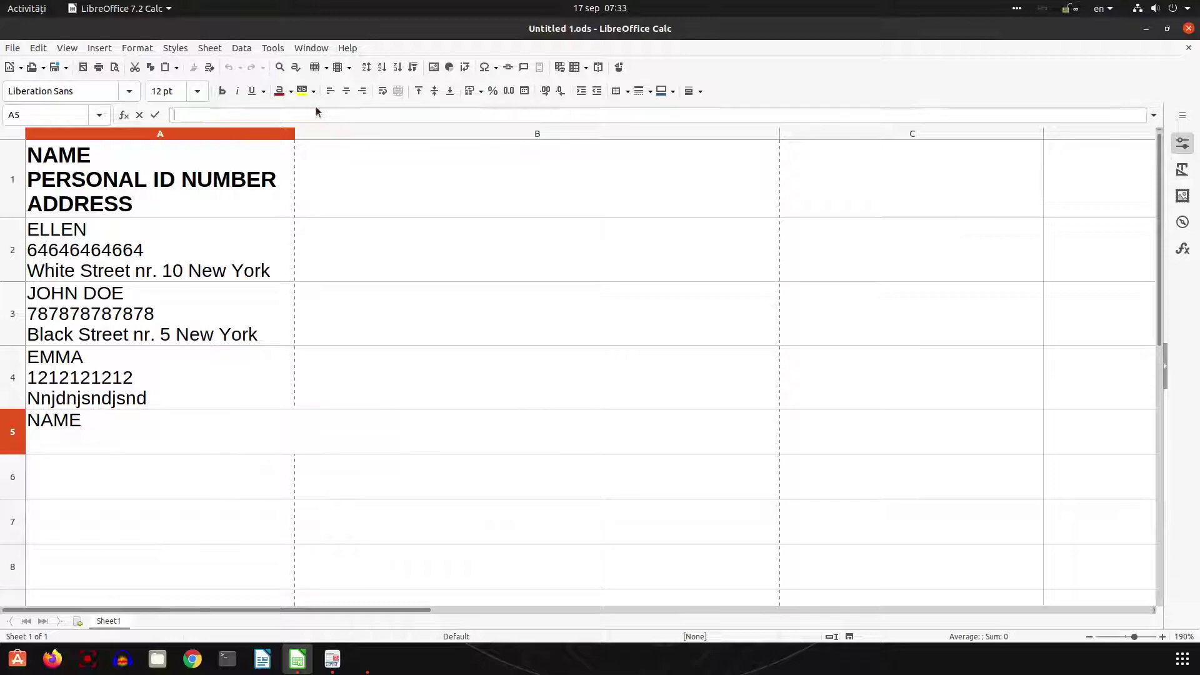
type("85858585")
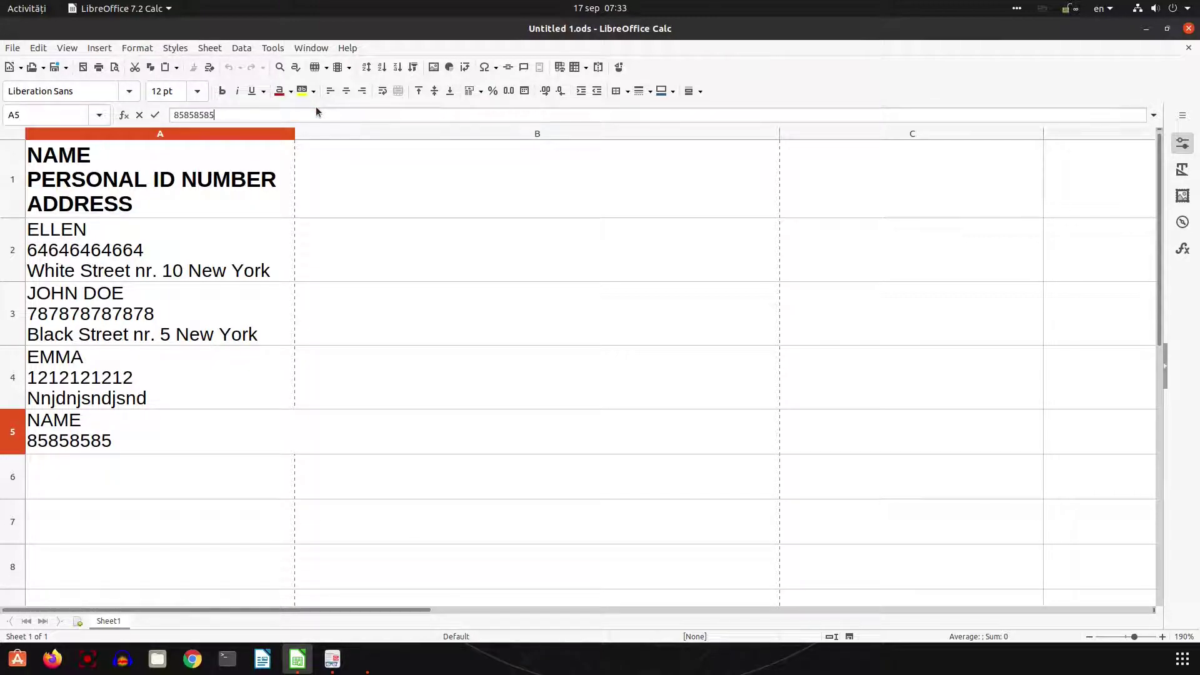
key("ctrl+Return")
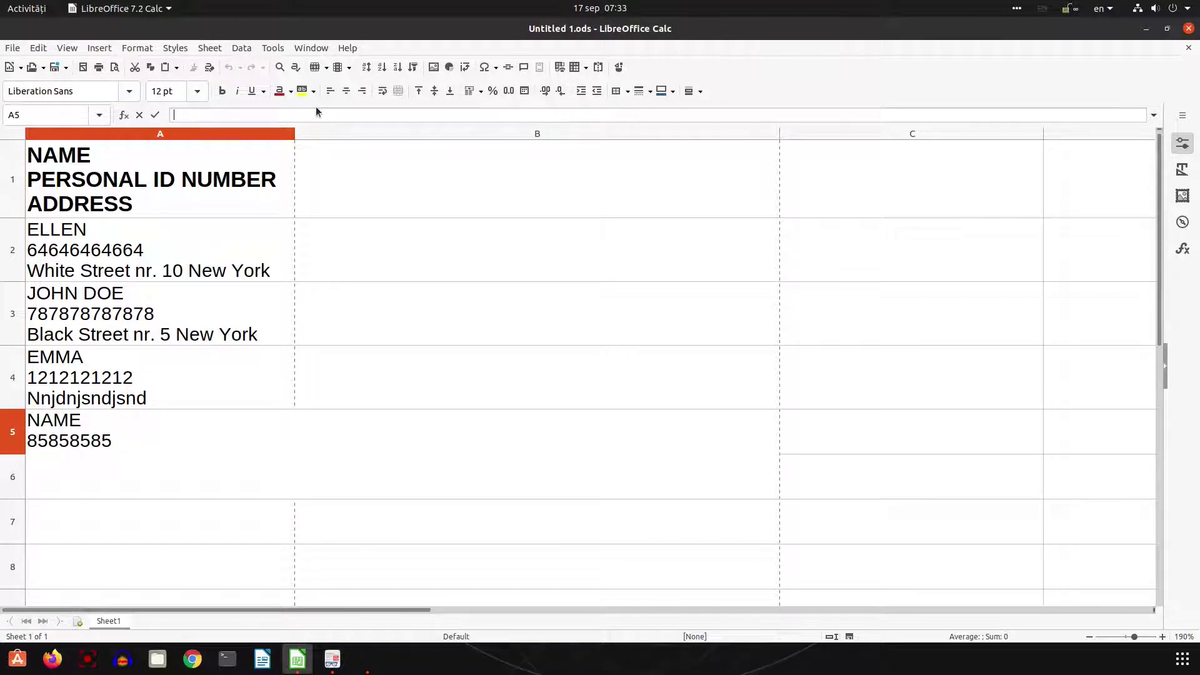
type("address")
key("Return")
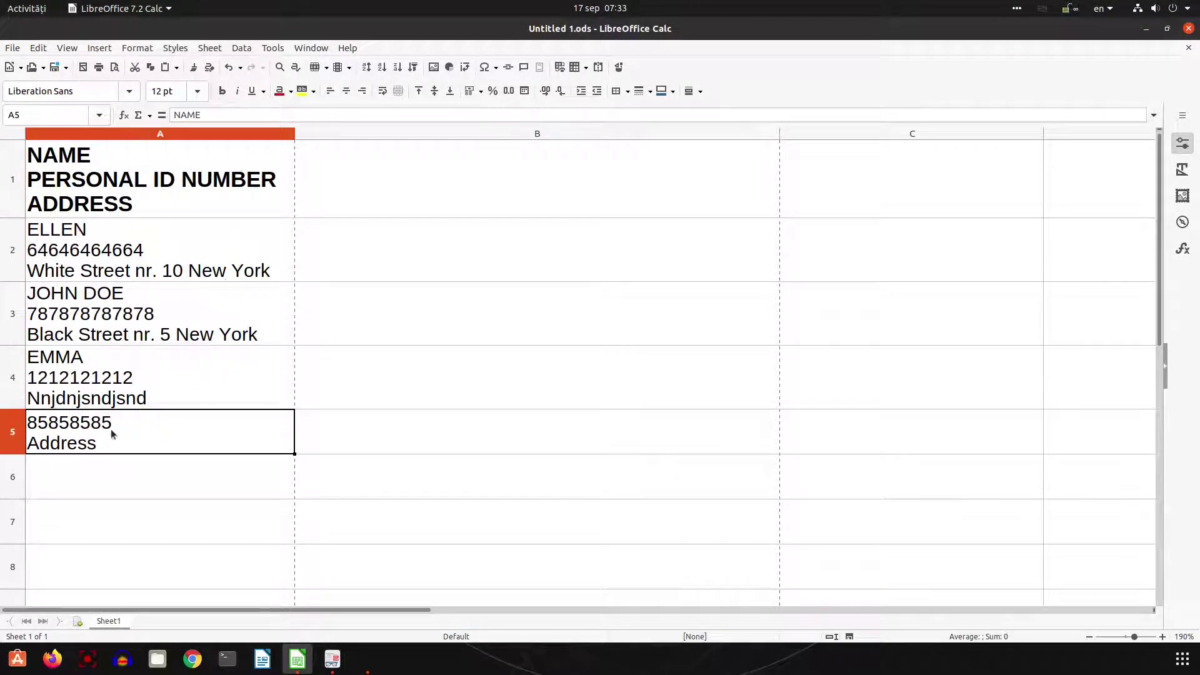
left_click_drag(17, 451, 17, 452)
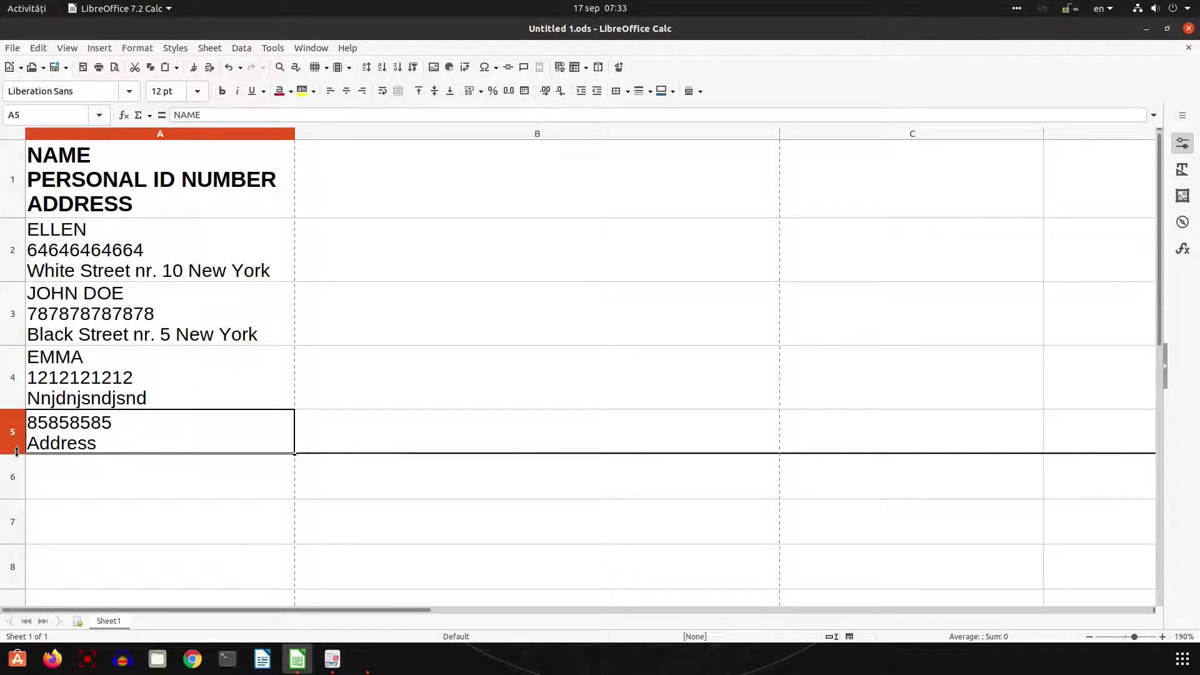
double_click(17, 452)
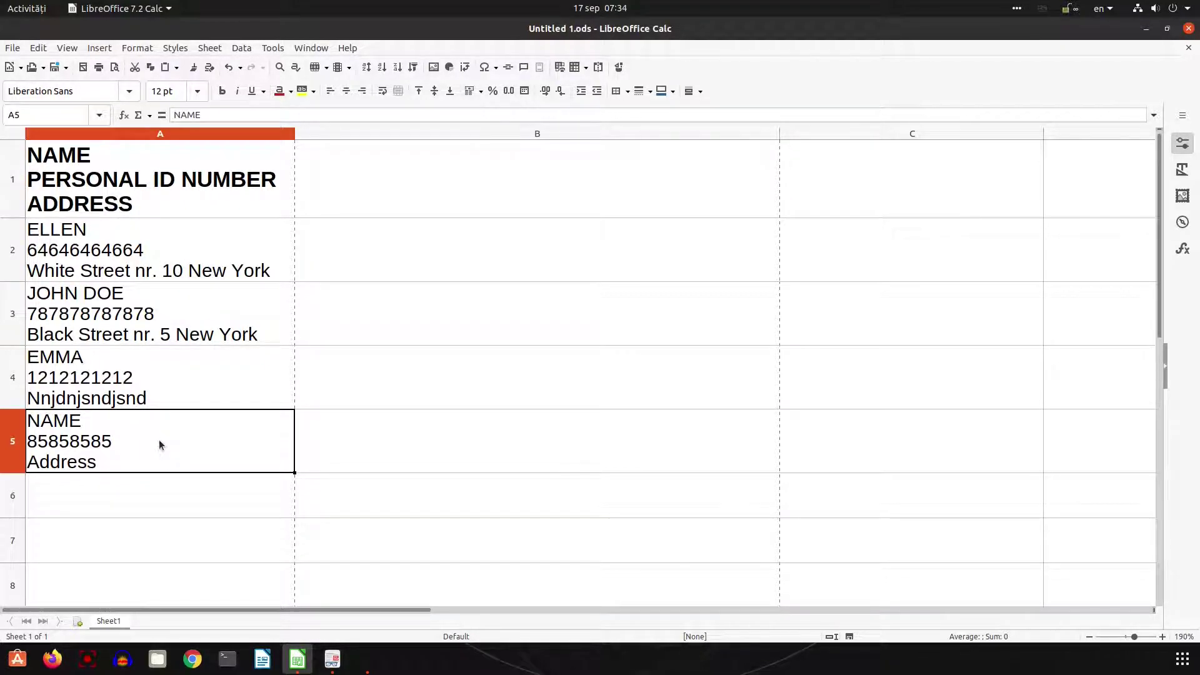
left_click(191, 496)
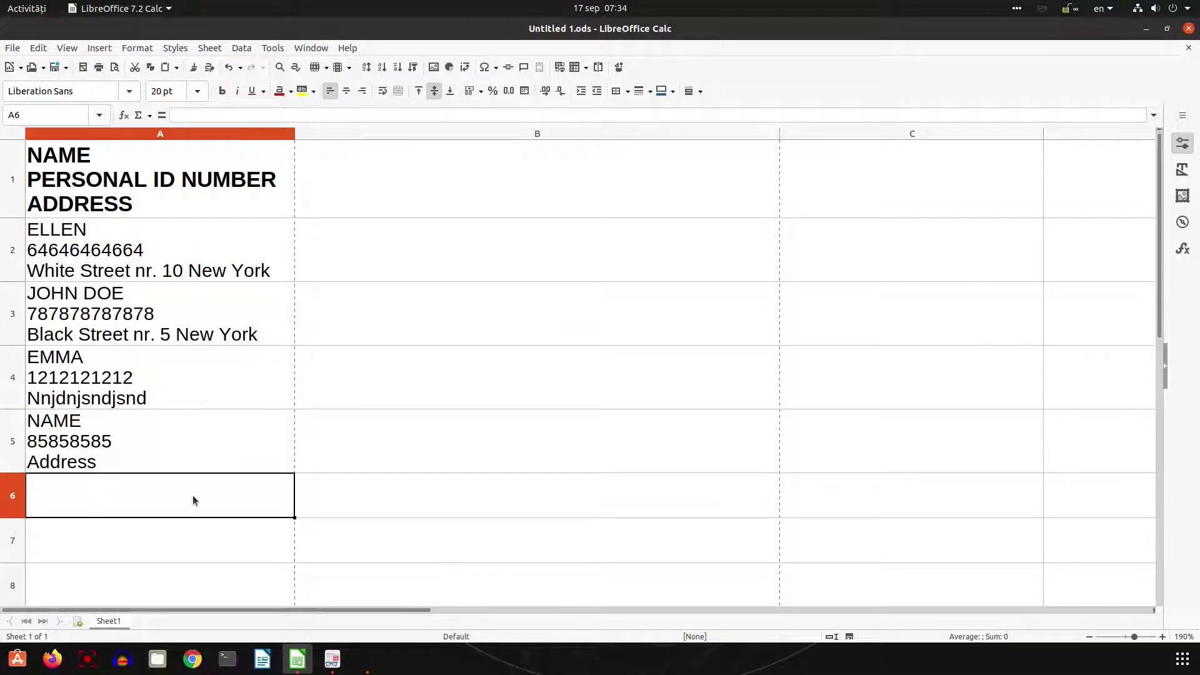
type("NAME")
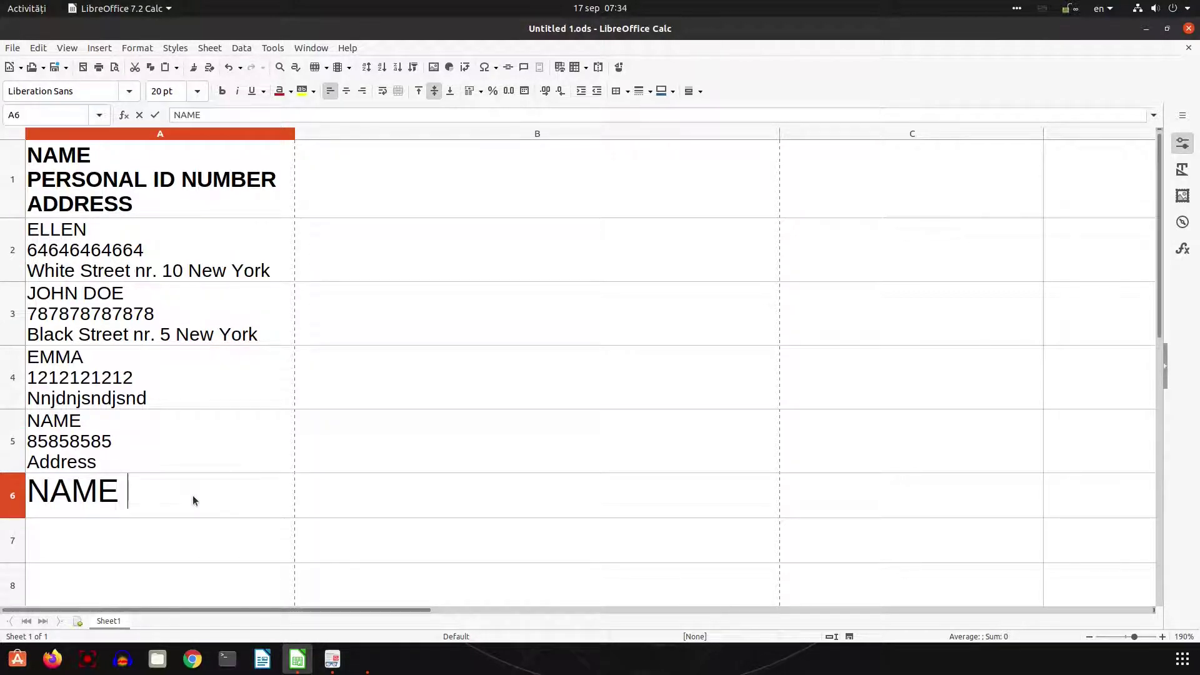
type(" 181818181")
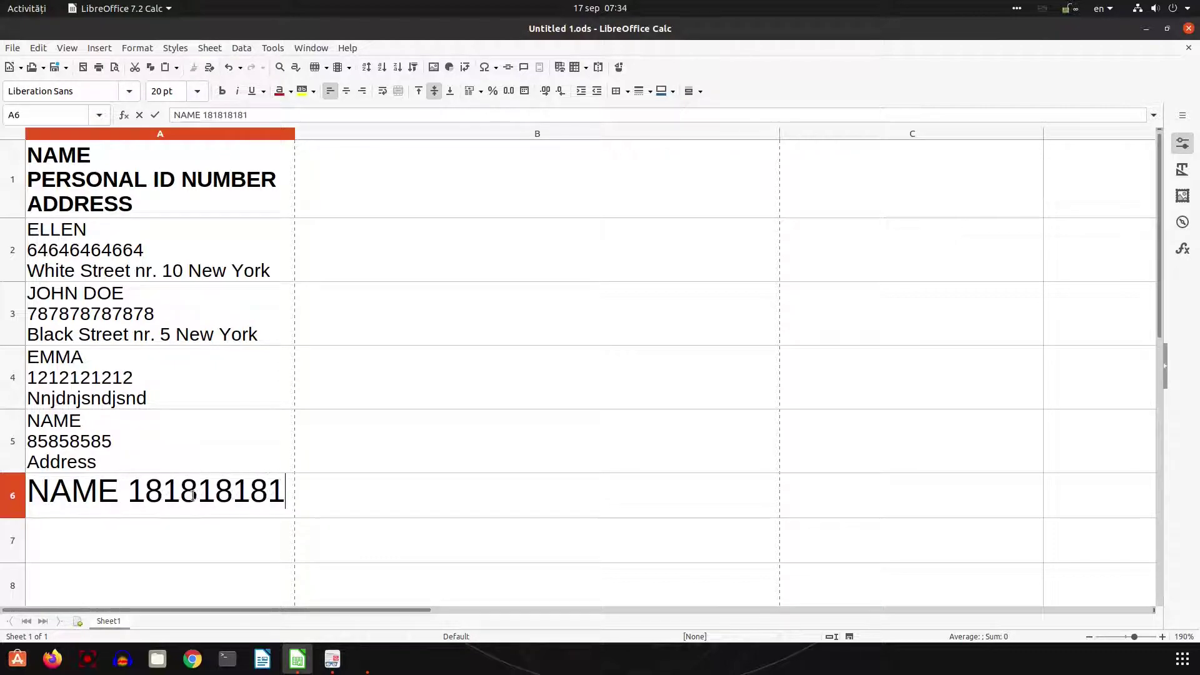
type("8 addd")
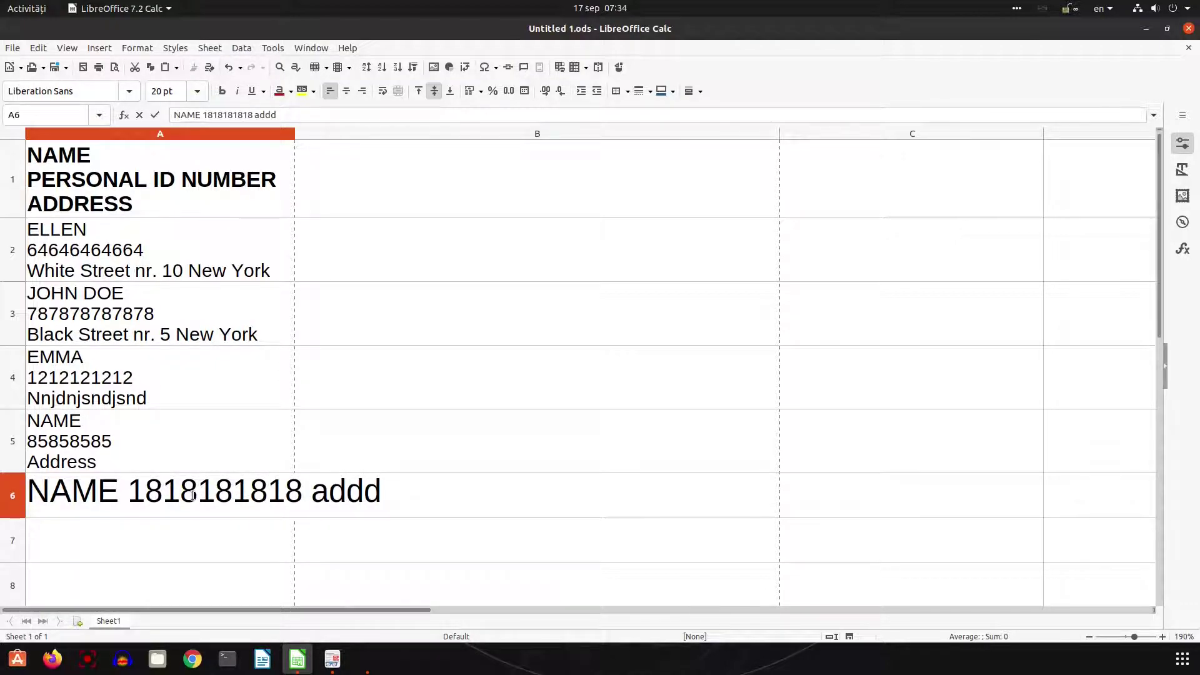
key("BackSpace")
type("resss")
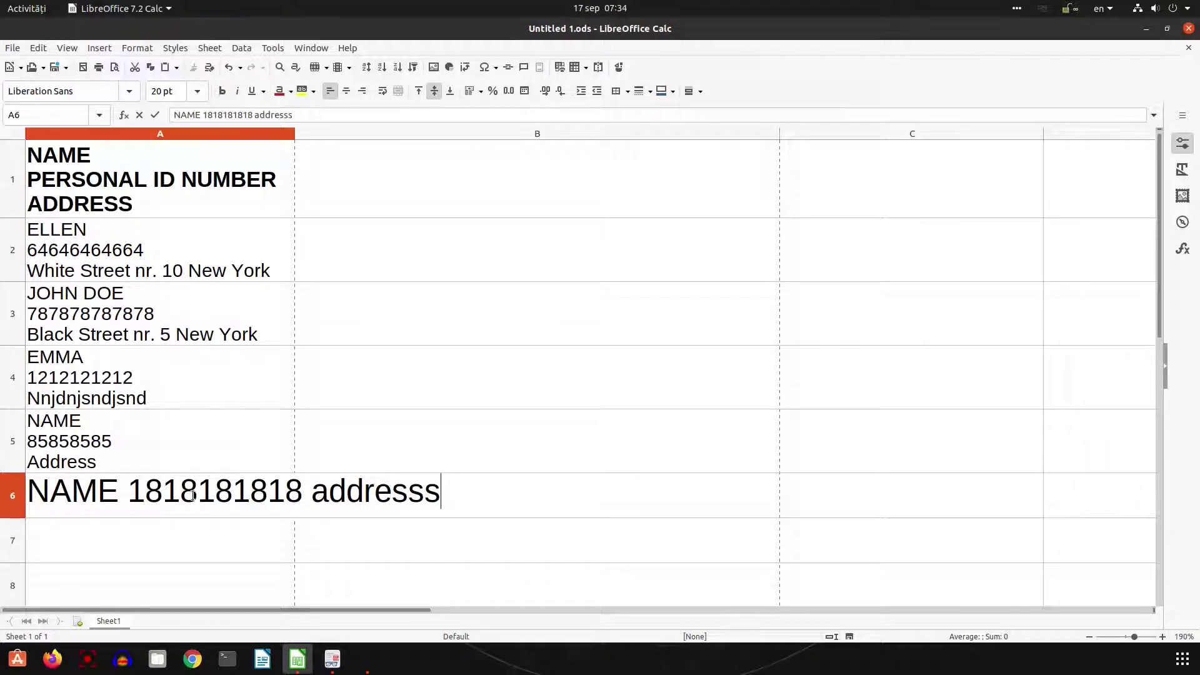
key("BackSpace")
type("knsndjsndj")
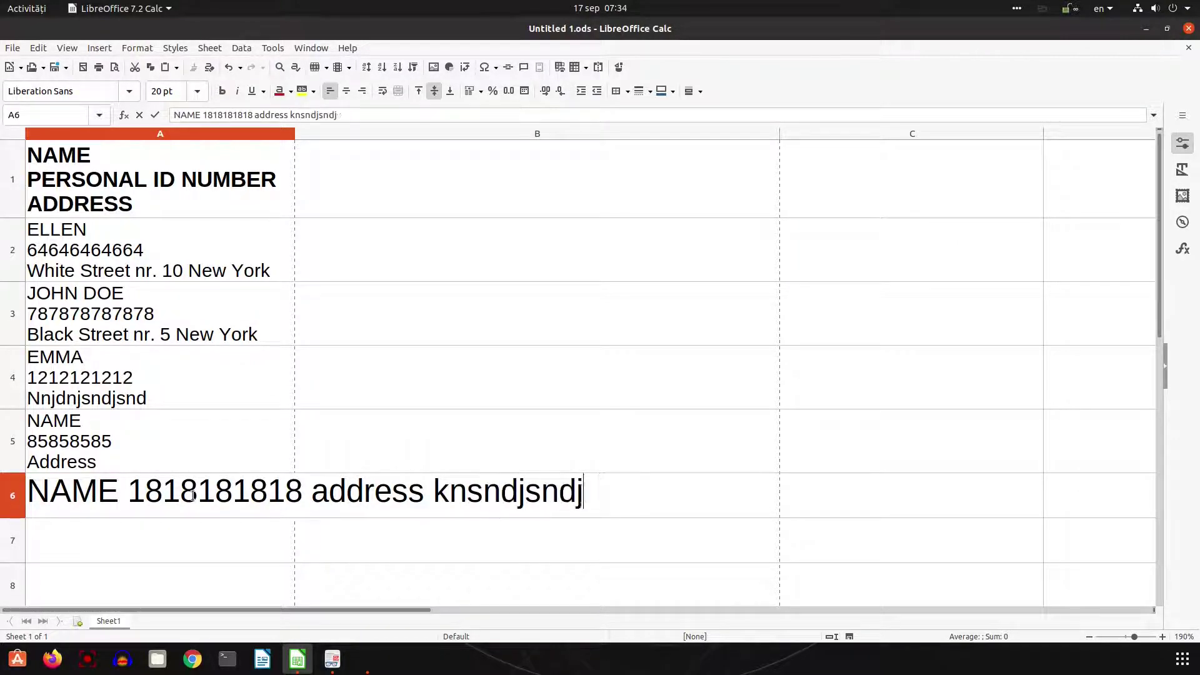
type("snjdnsjdnsjd")
key("Return")
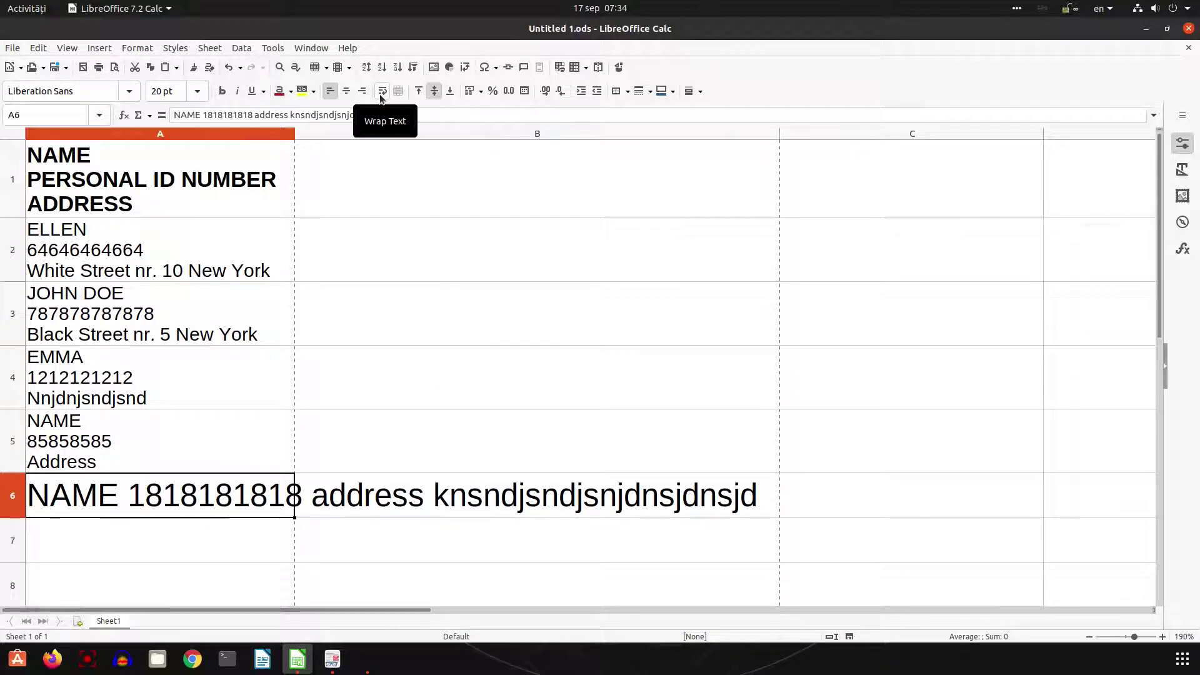
- Enable Wrap text automatically for A6 in Format Cells, then select A5 as formatting source
right_click(257, 481)
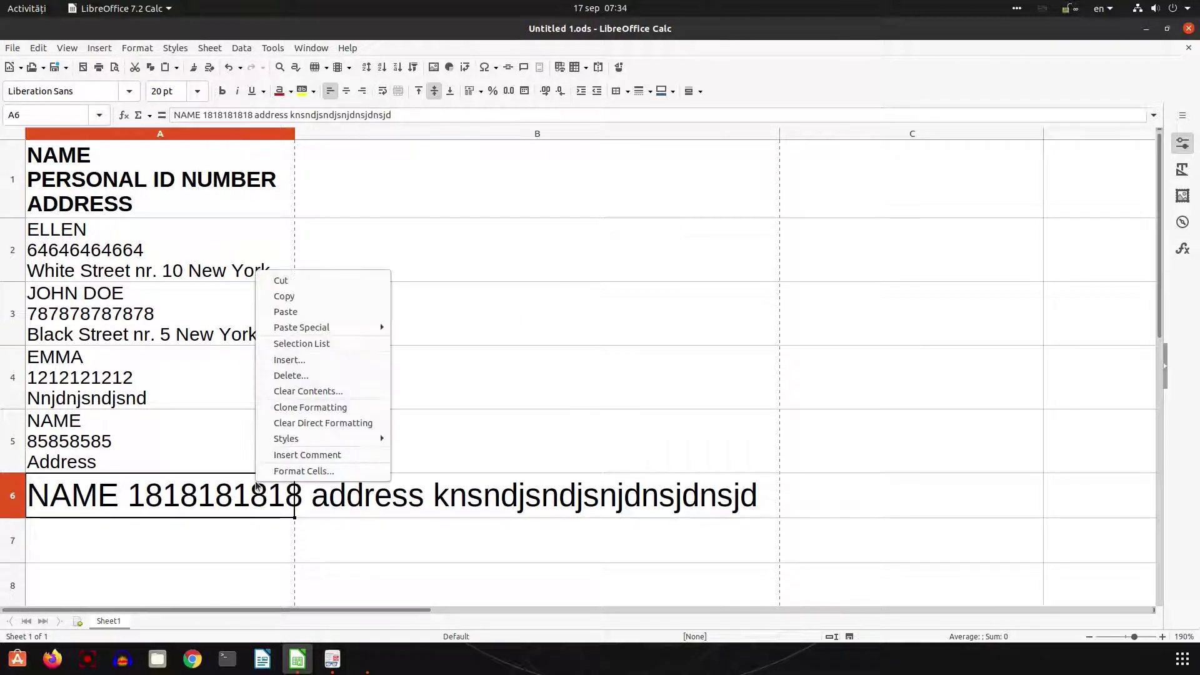
left_click(270, 473)
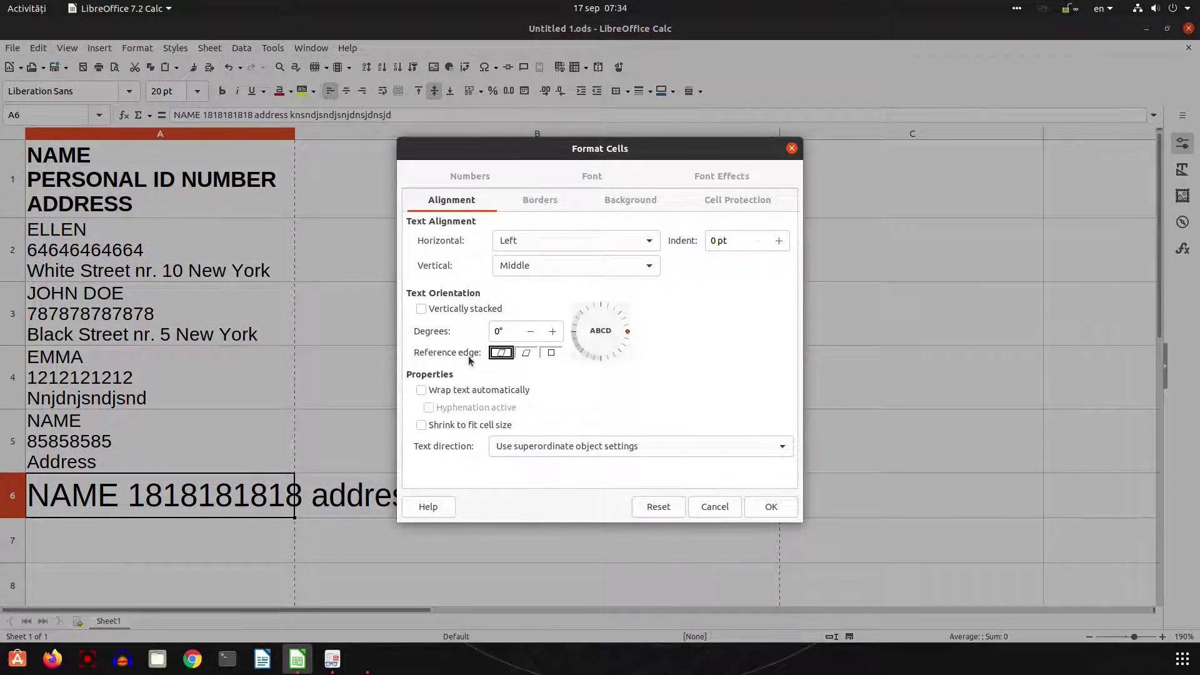
left_click(421, 390)
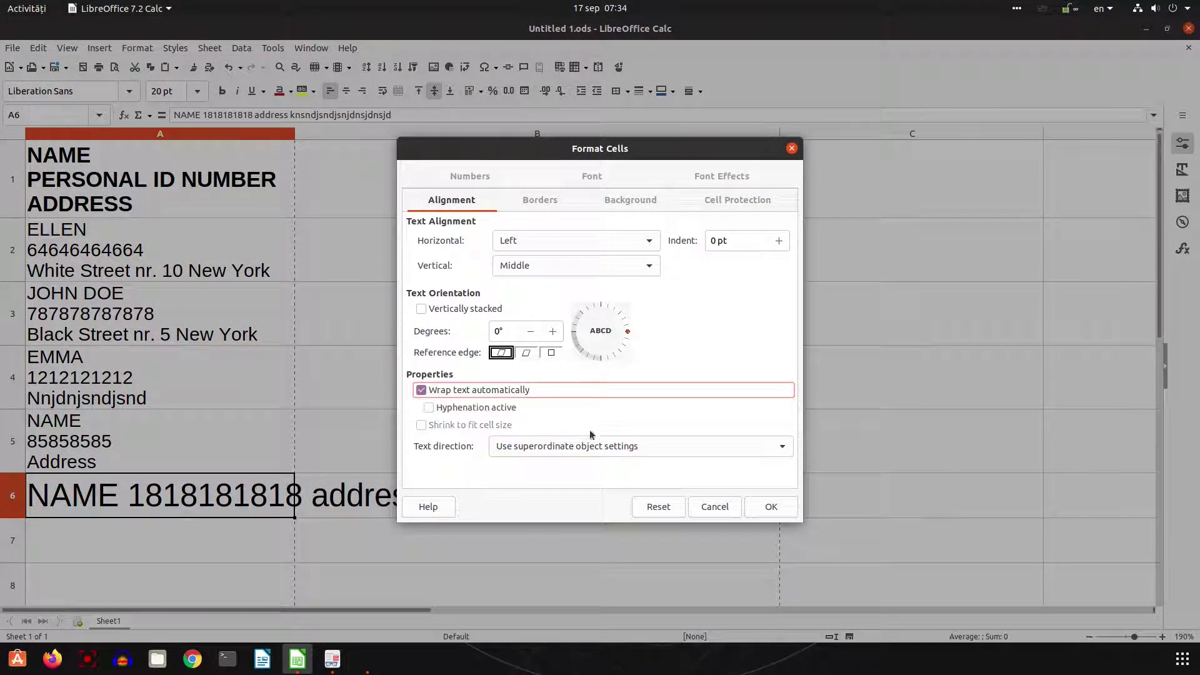
left_click(758, 504)
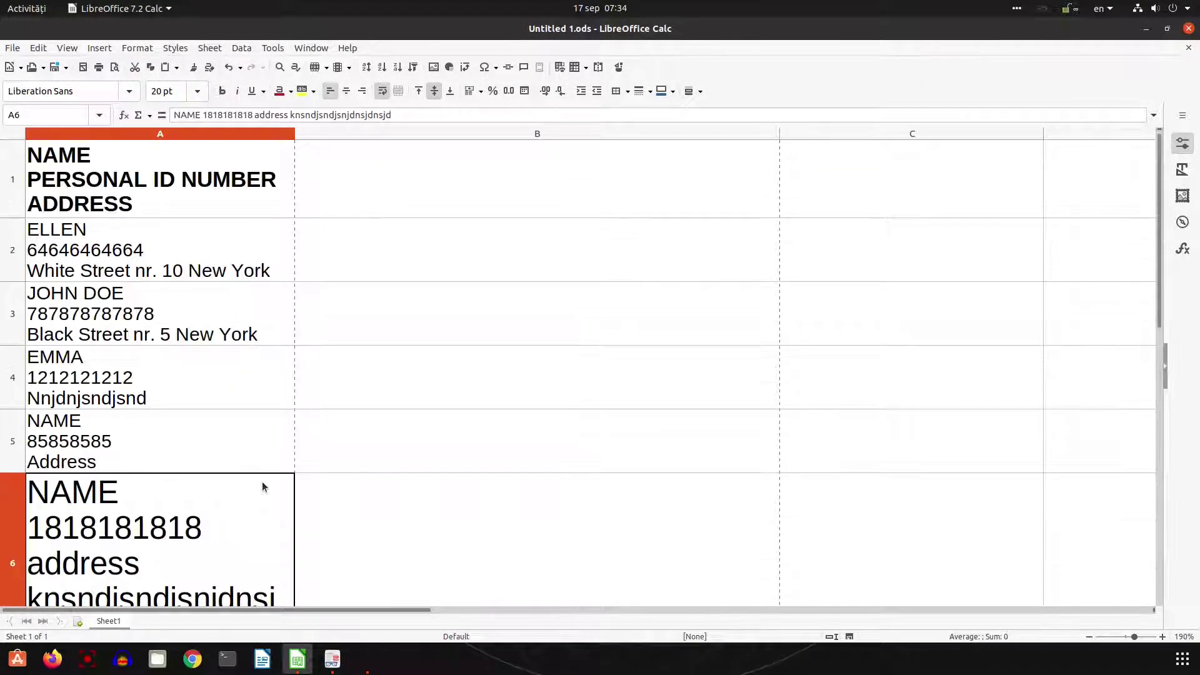
scroll(362, 415, "down", 1)
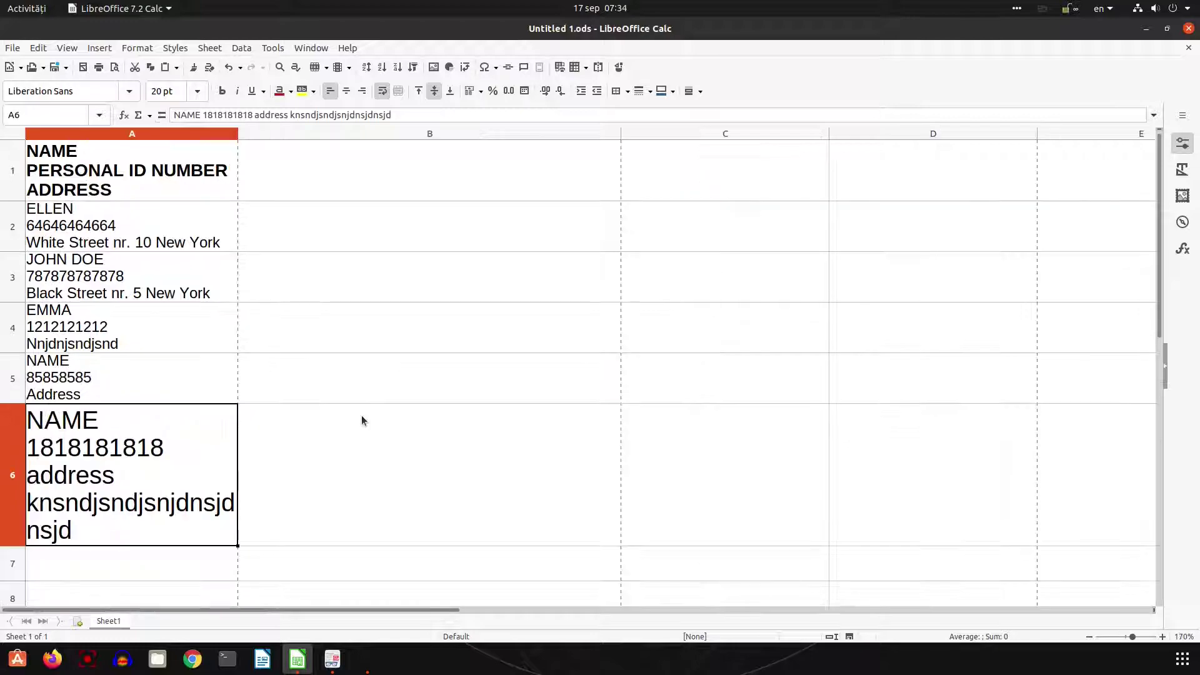
left_click(124, 379)
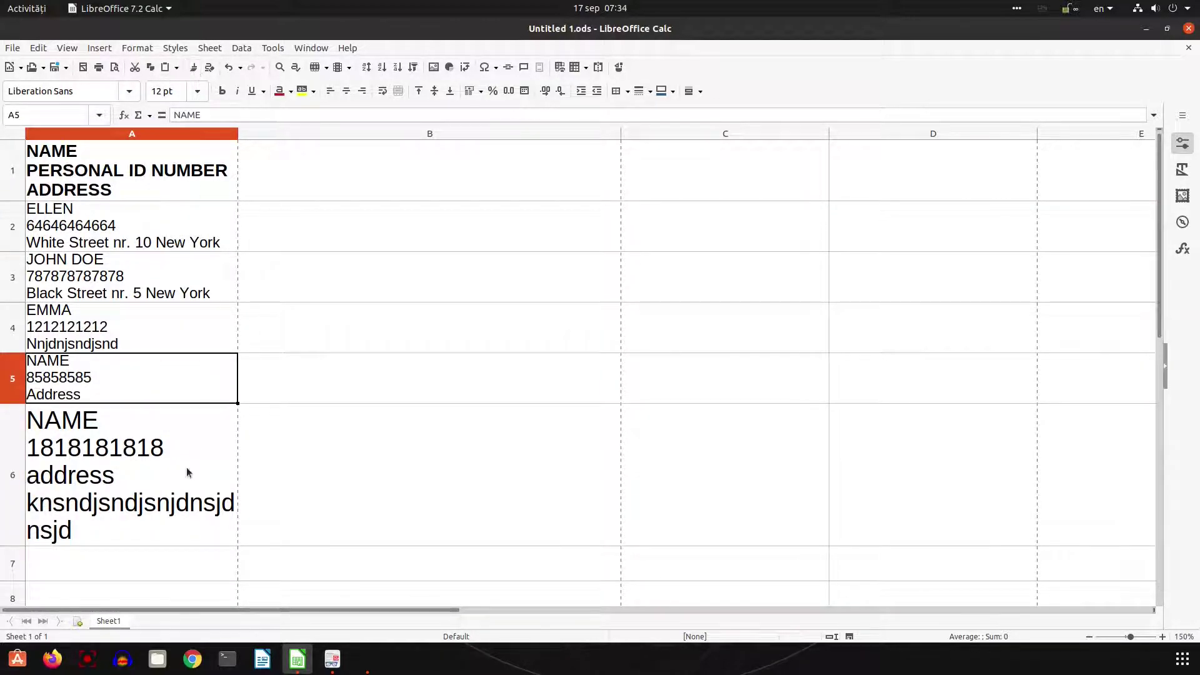
- Clone A5's formatting onto A6 and turn Wrap text automatically back on for it
left_click(170, 460)
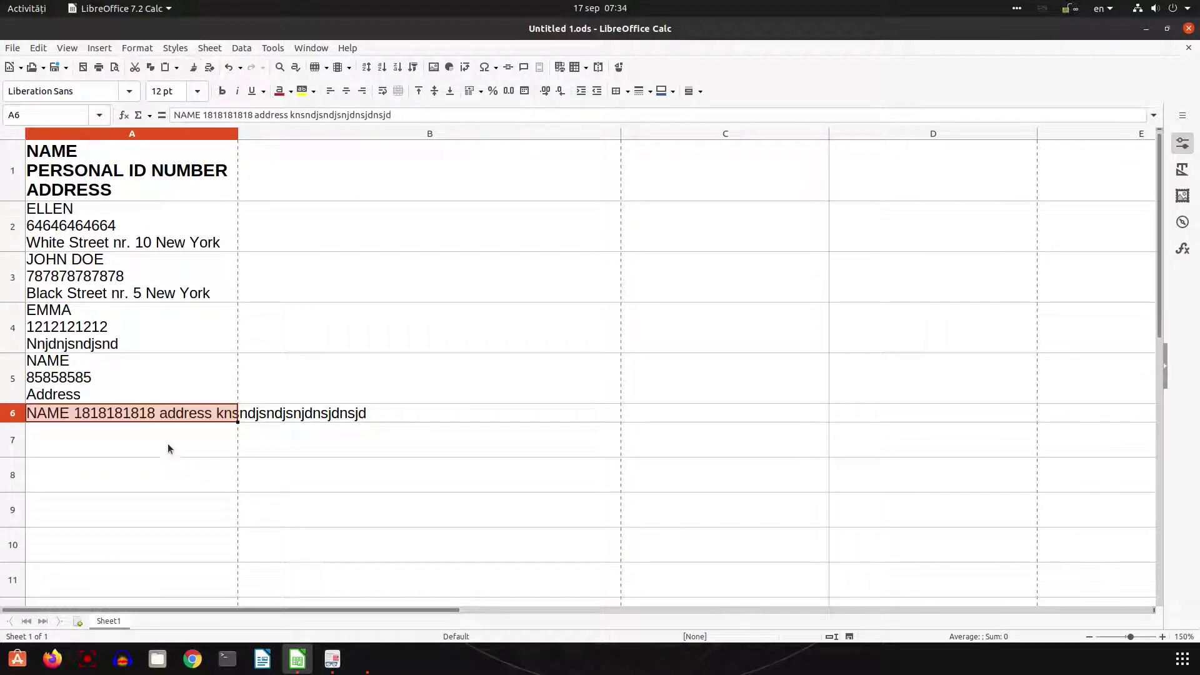
right_click(144, 422)
left_click(200, 614)
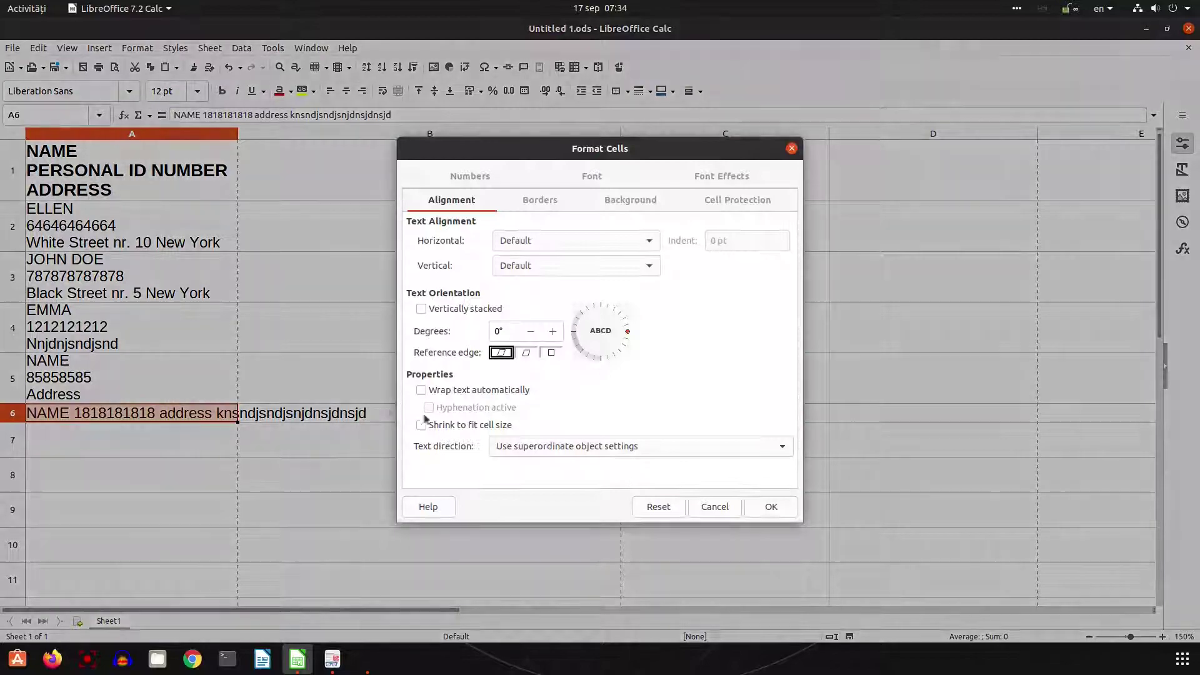
left_click(420, 390)
left_click(749, 505)
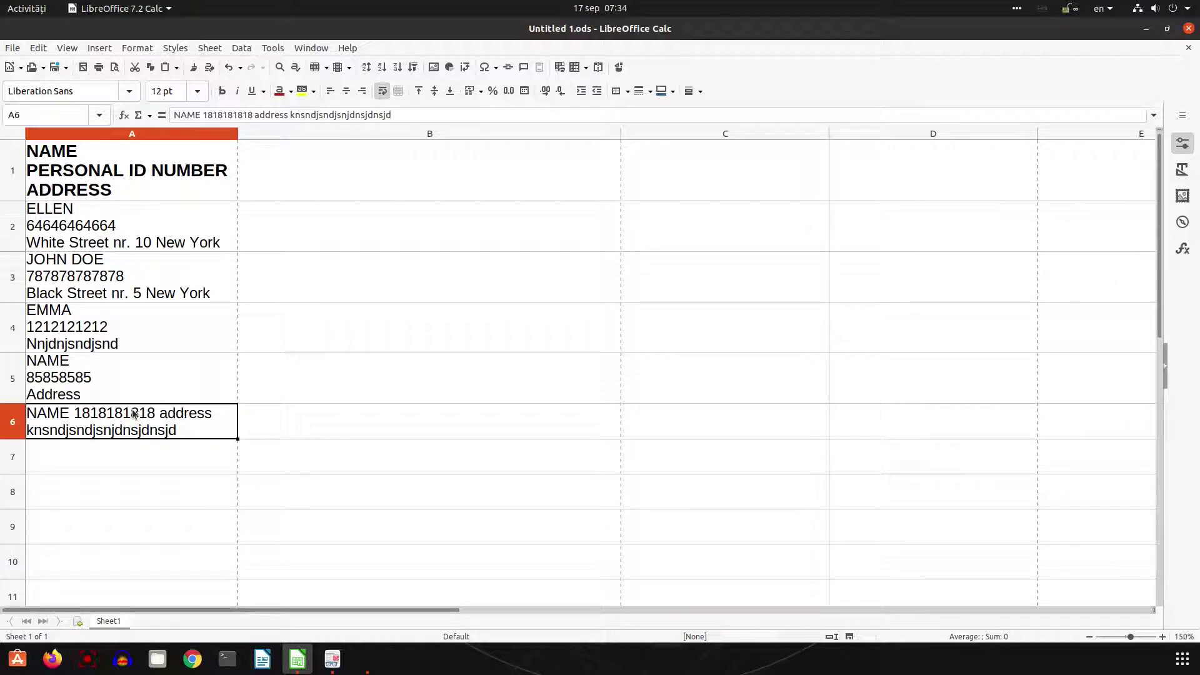
double_click(75, 414)
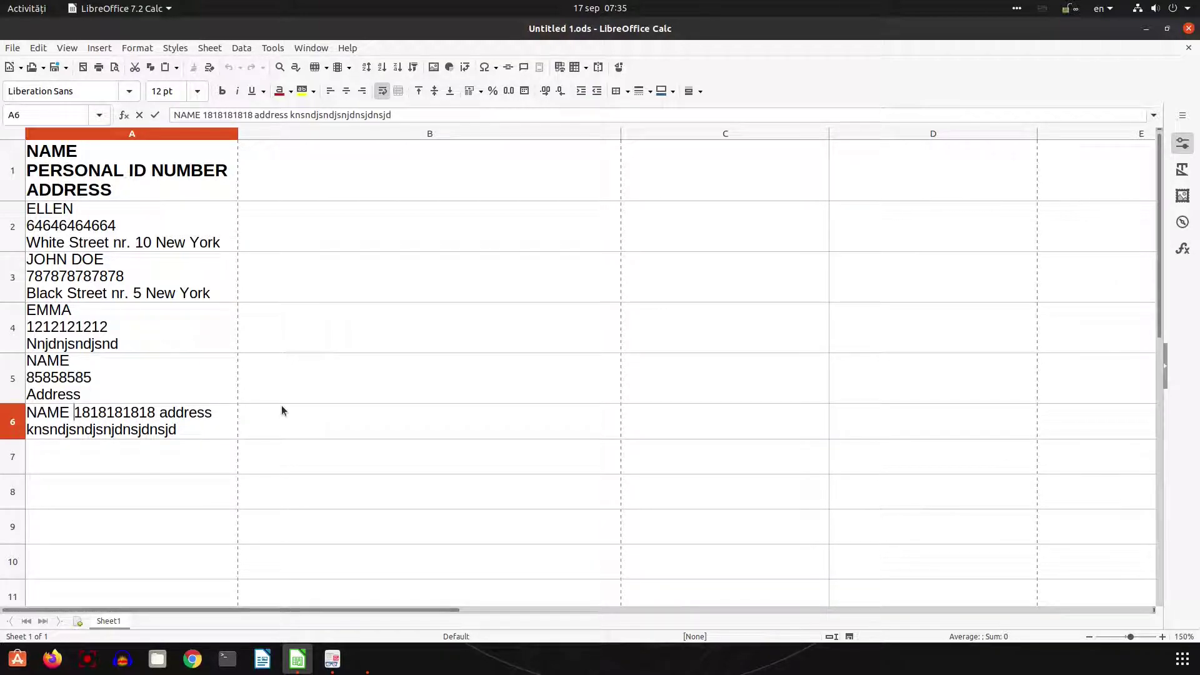
key("BackSpace")
key("ctrl+Return")
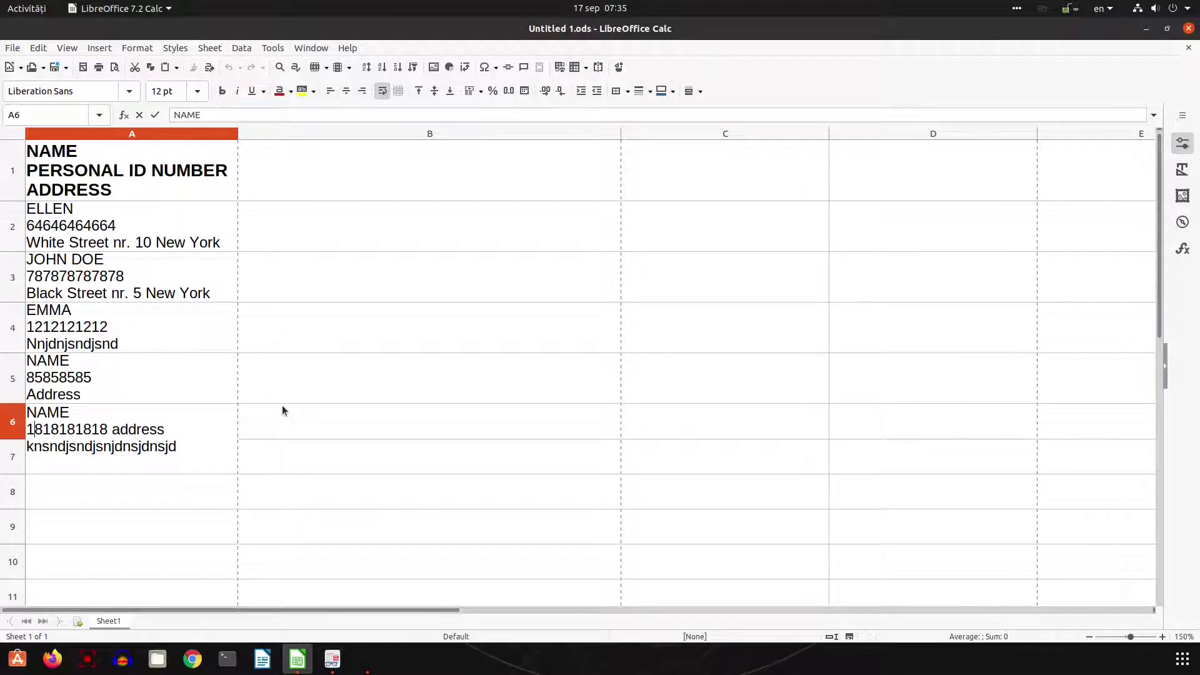
key("Right")
key("Right")
key("Delete")
key("ctrl+Return")
key("Return")
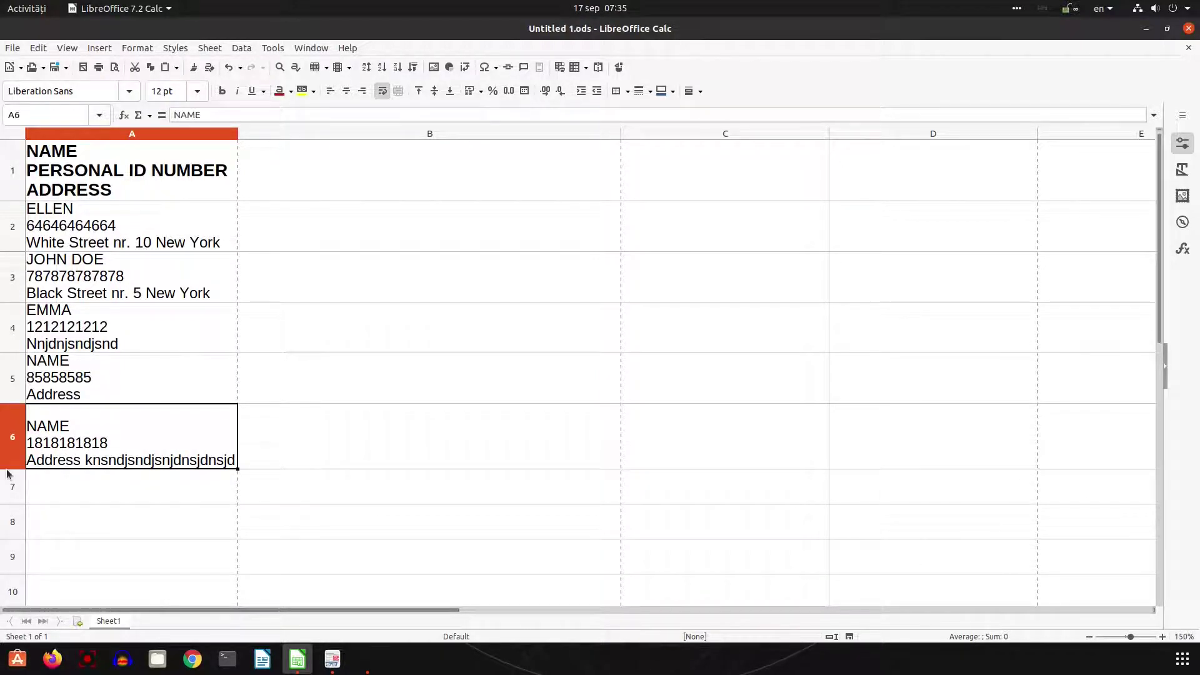
- Adjust row 6's height and delete the empty first line from A6
double_click(52, 414)
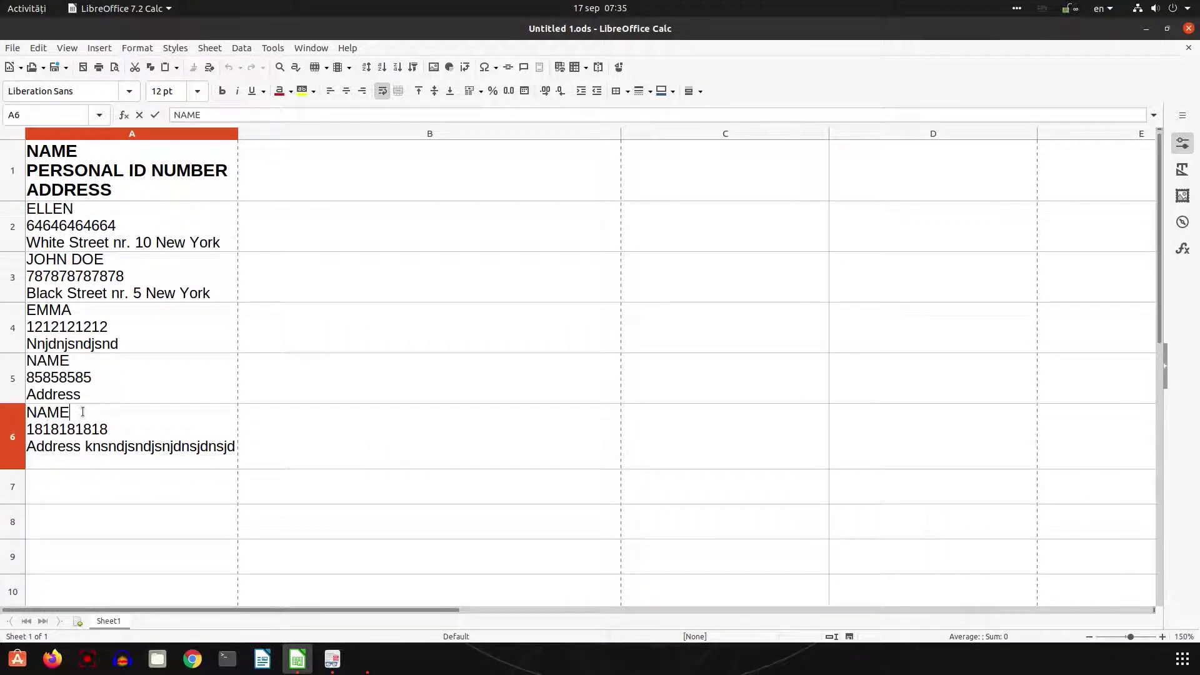
key("Return")
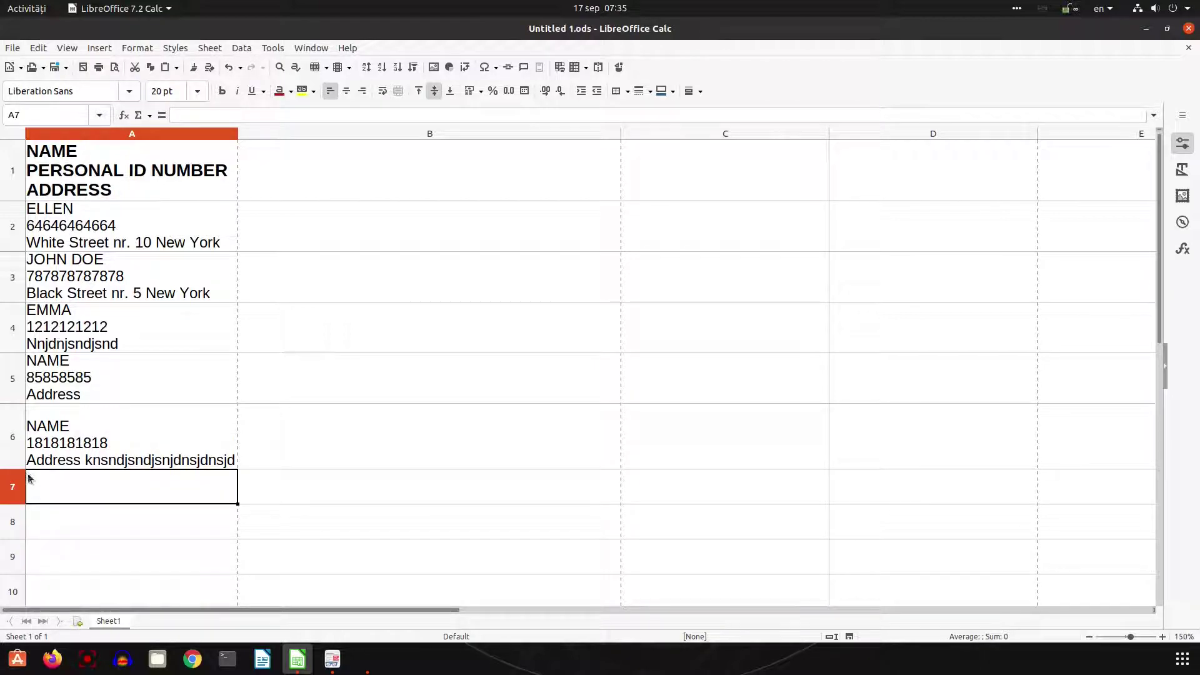
left_click_drag(18, 469, 19, 469)
double_click(67, 410)
key("Delete")
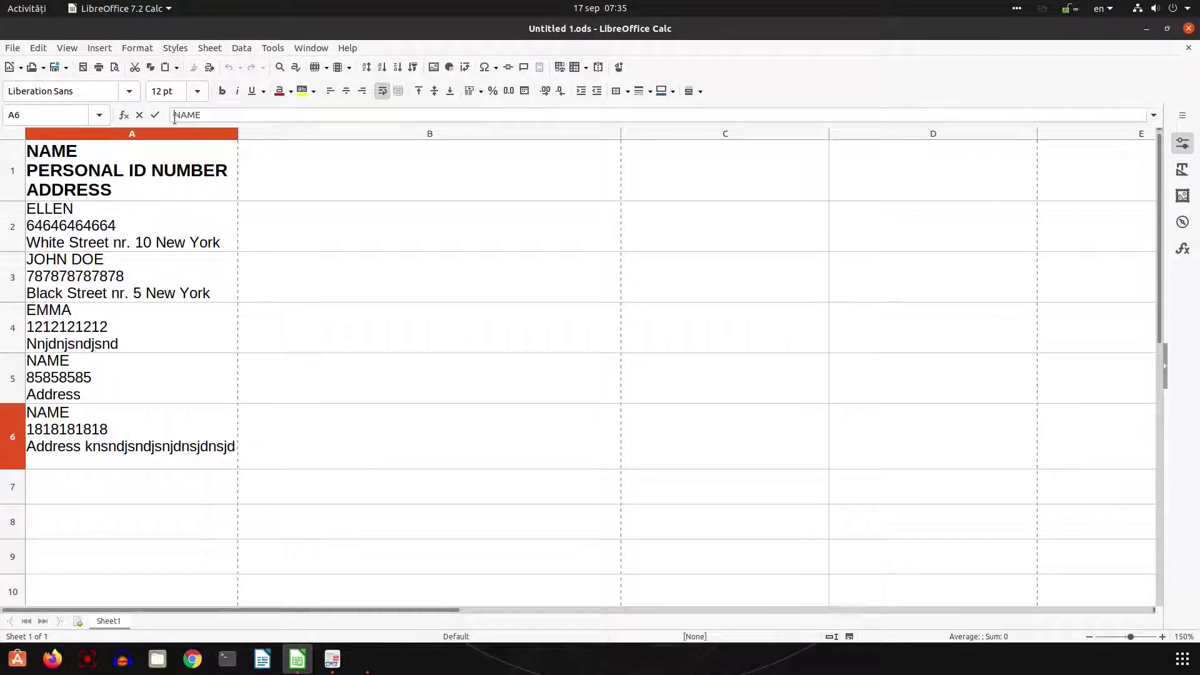
key("Return")
key("Up")
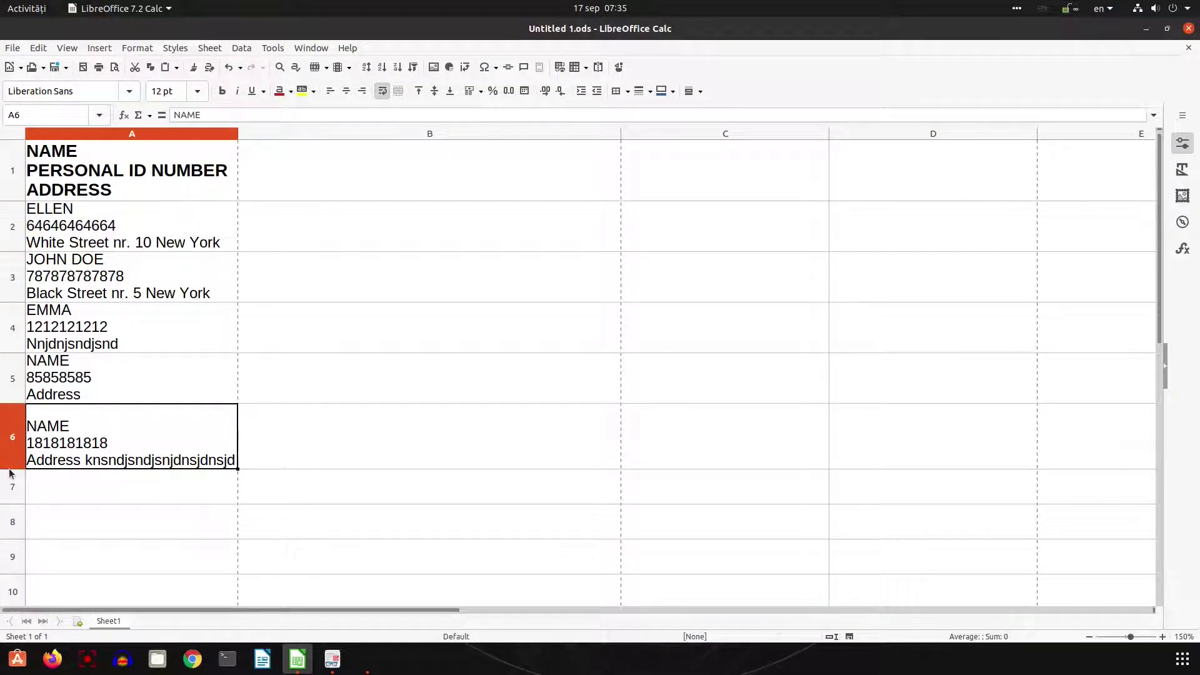
- Turn off automatic wrapping for A6, then show the About LibreOffice window
right_click(42, 443)
left_click(69, 432)
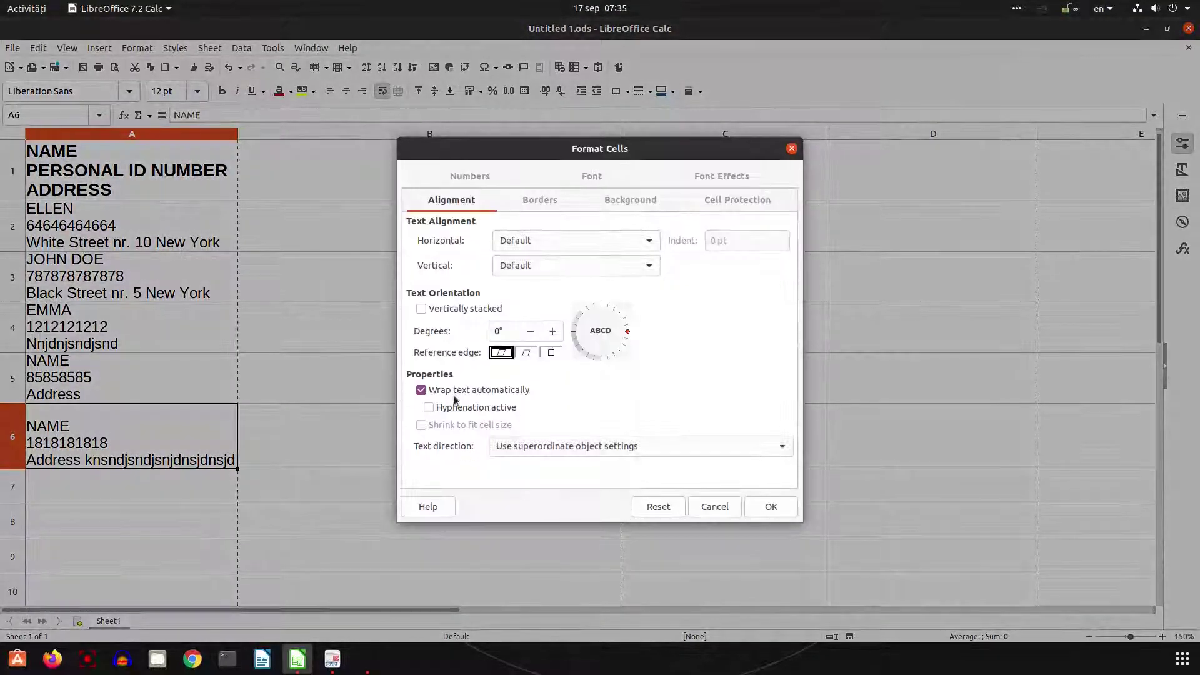
left_click(455, 391)
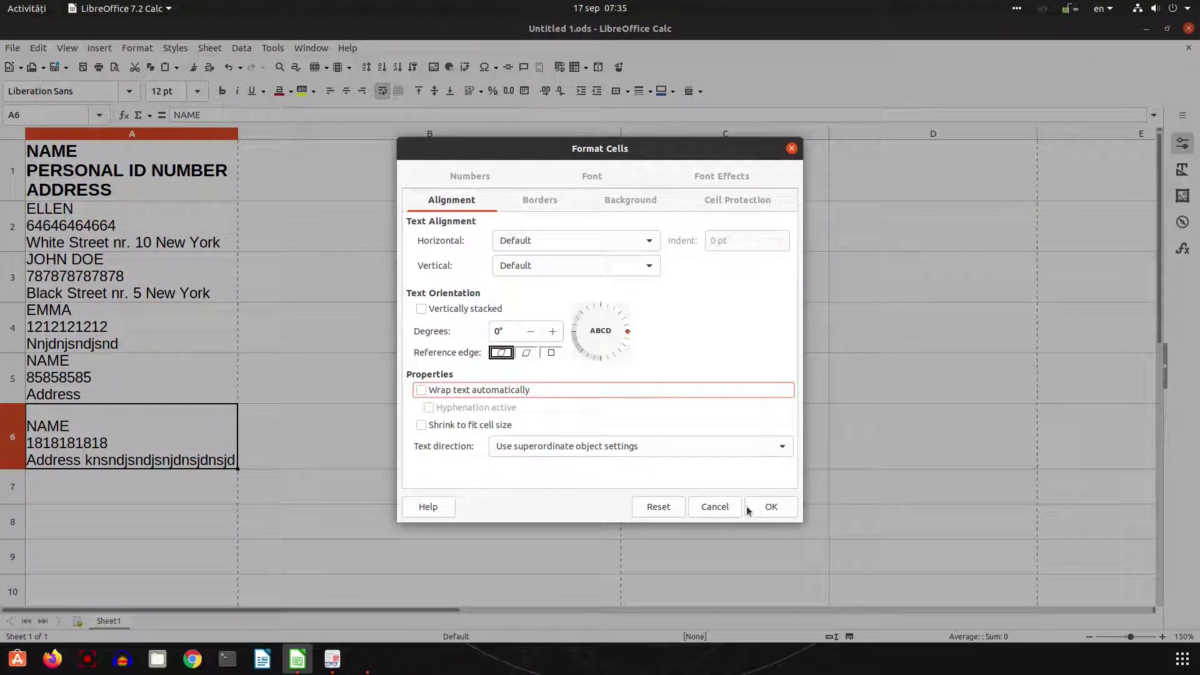
left_click(771, 506)
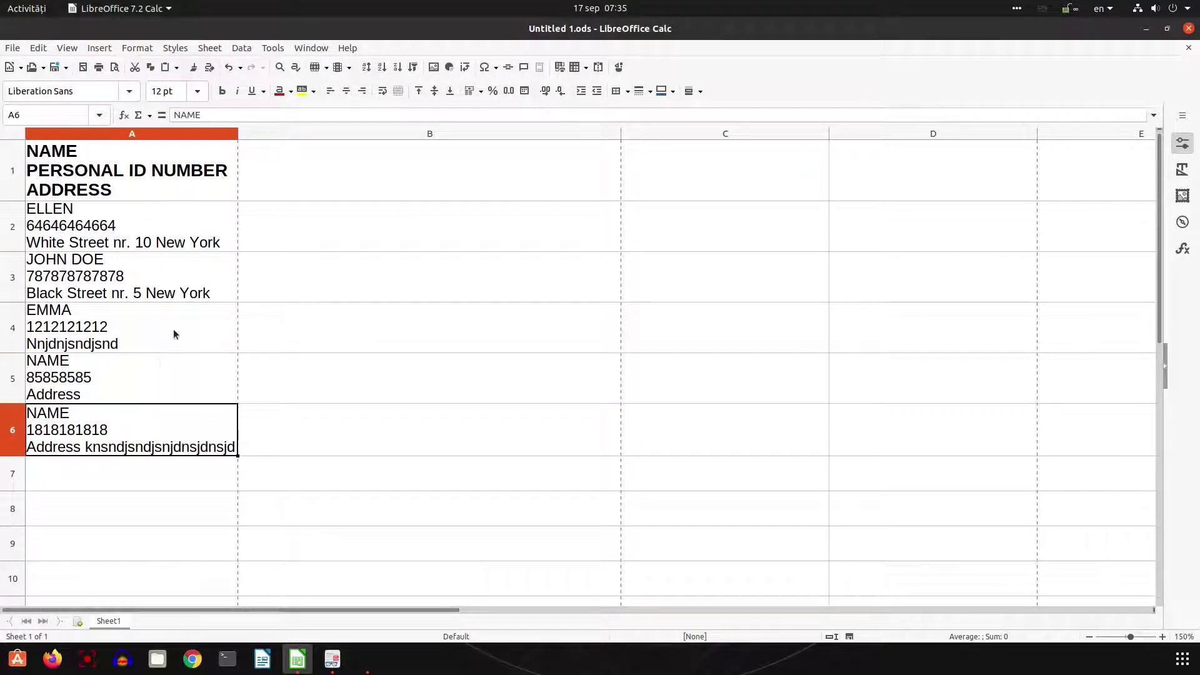
left_click(348, 48)
left_click(383, 289)
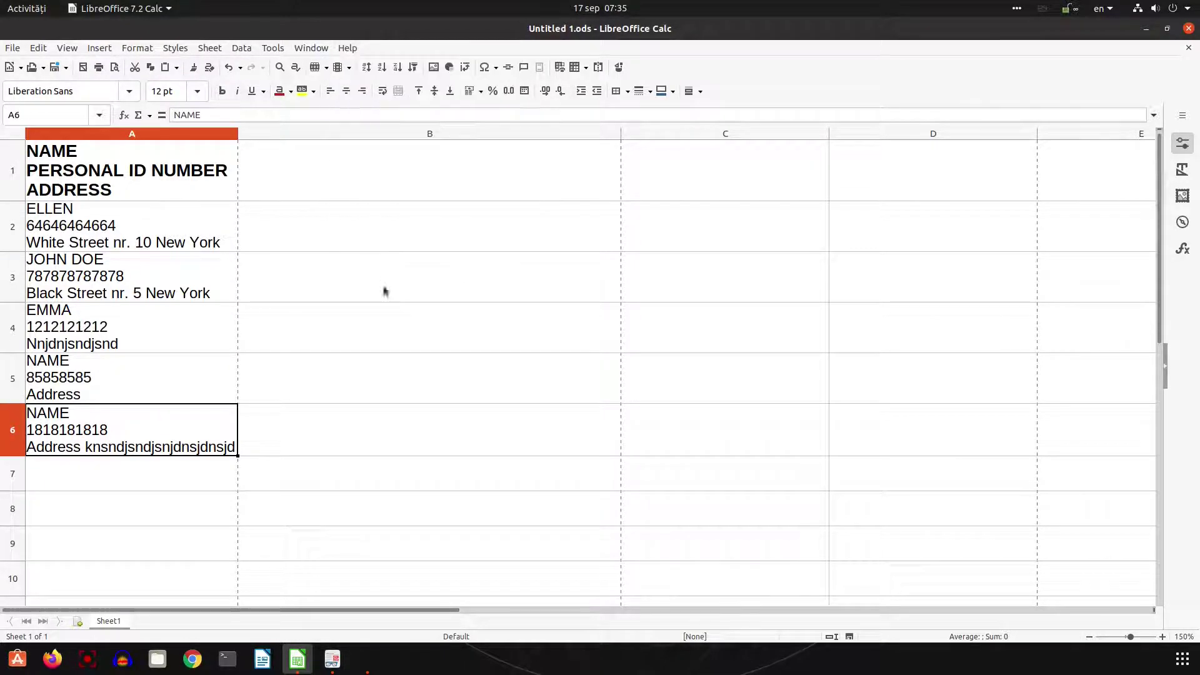